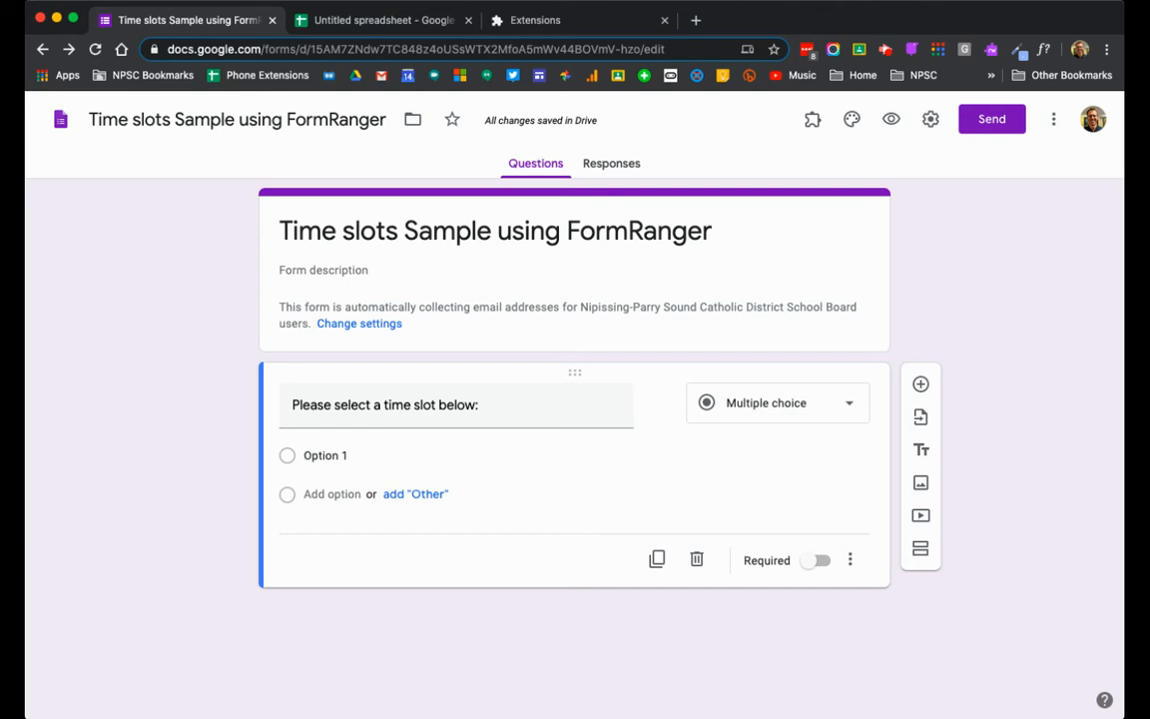
left_click(812, 121)
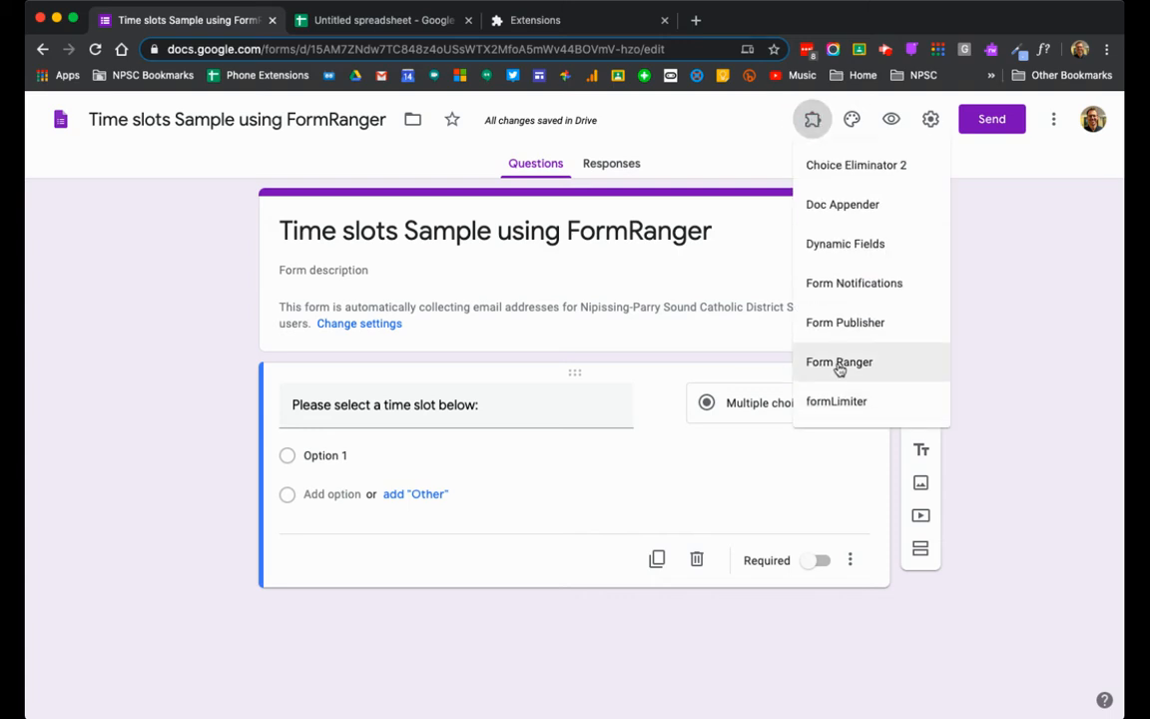
left_click(995, 358)
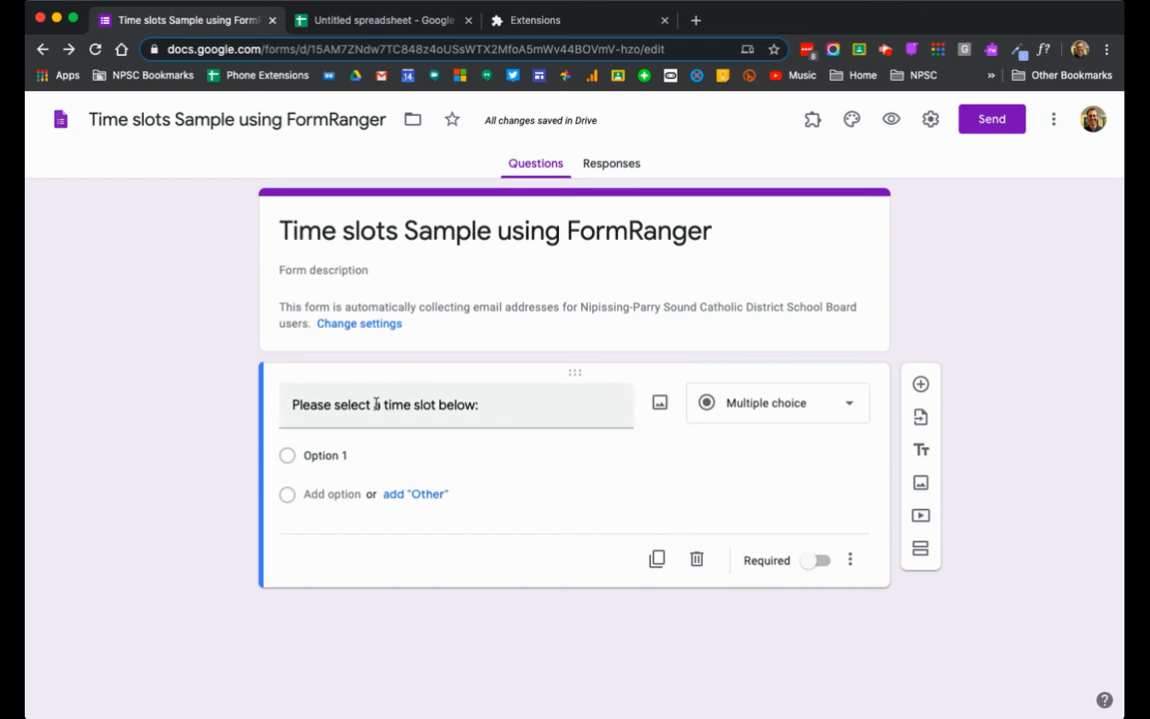
triple_click(490, 405)
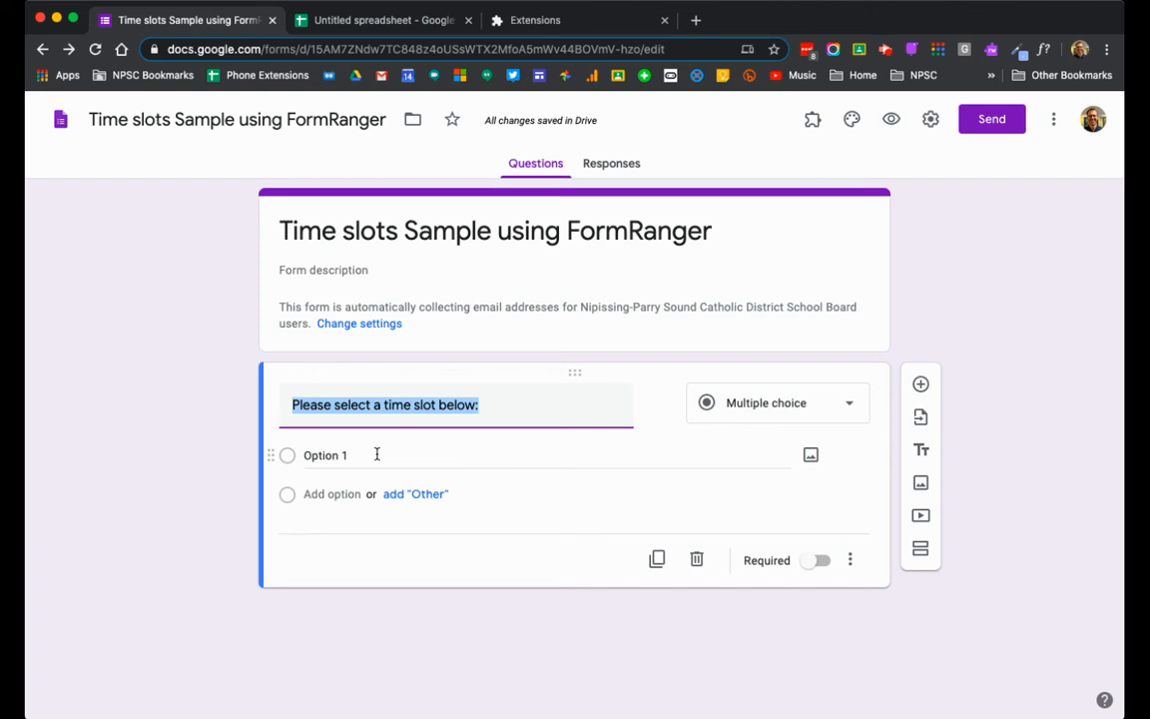
Switch to the time slot spreadsheet and make its header row (Available, Options, Count) bold
left_click(387, 23)
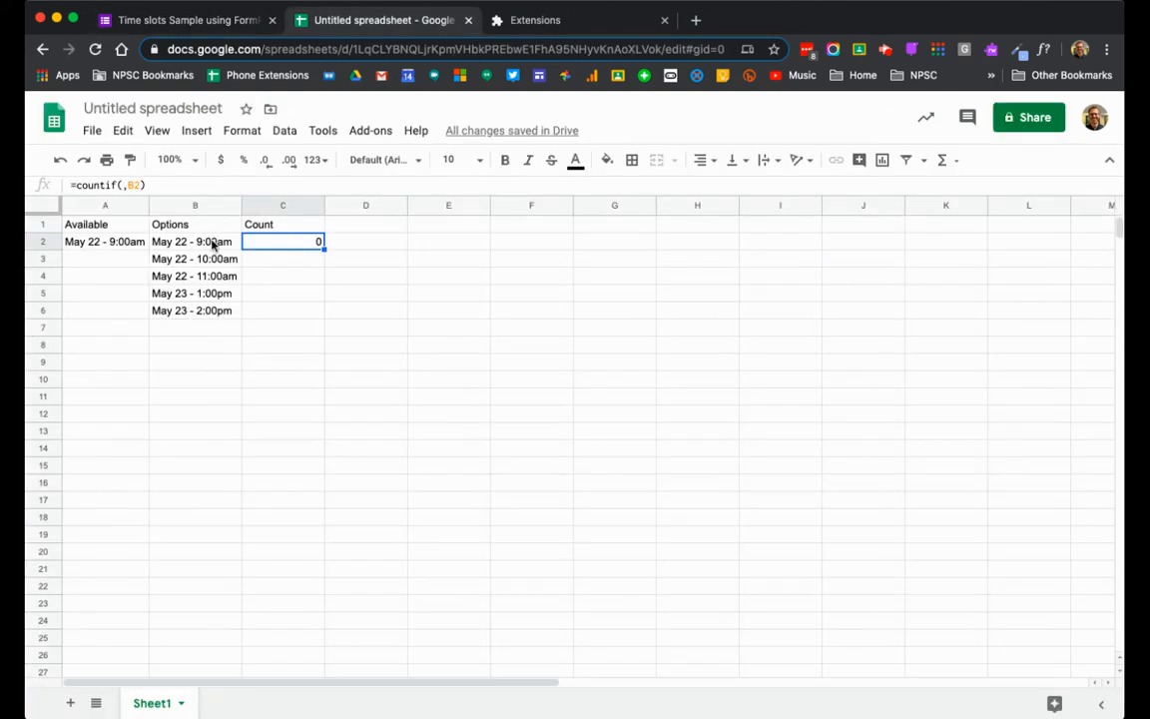
left_click_drag(198, 243, 197, 310)
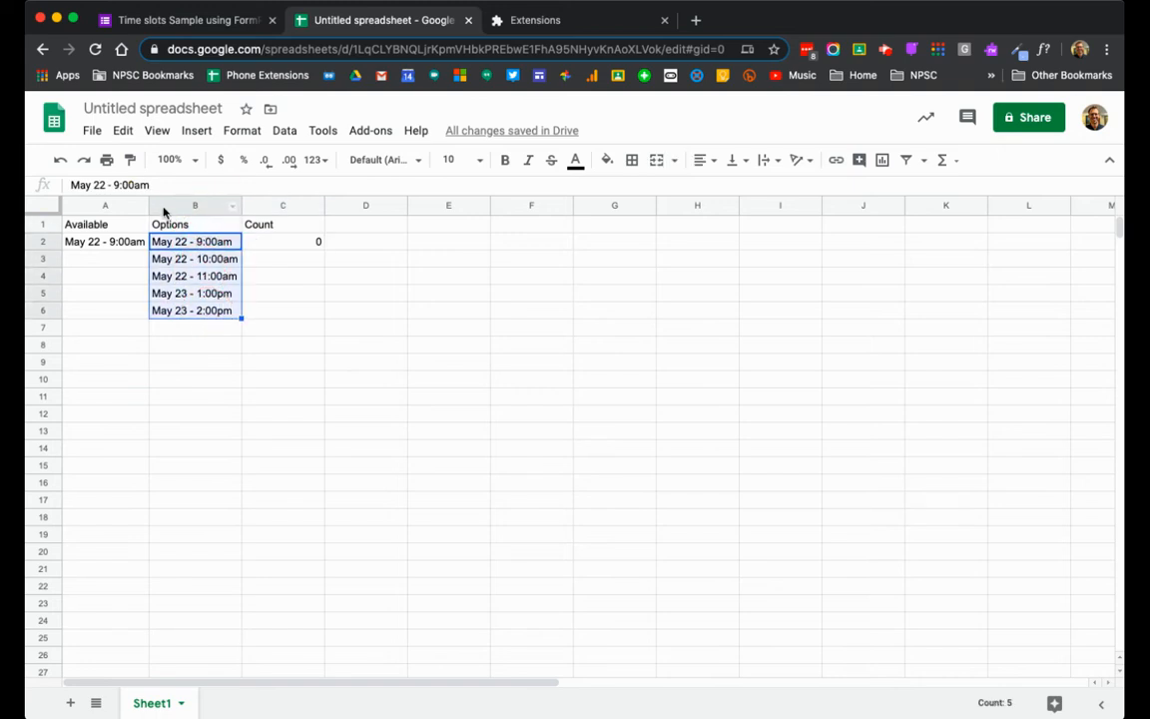
left_click(110, 228)
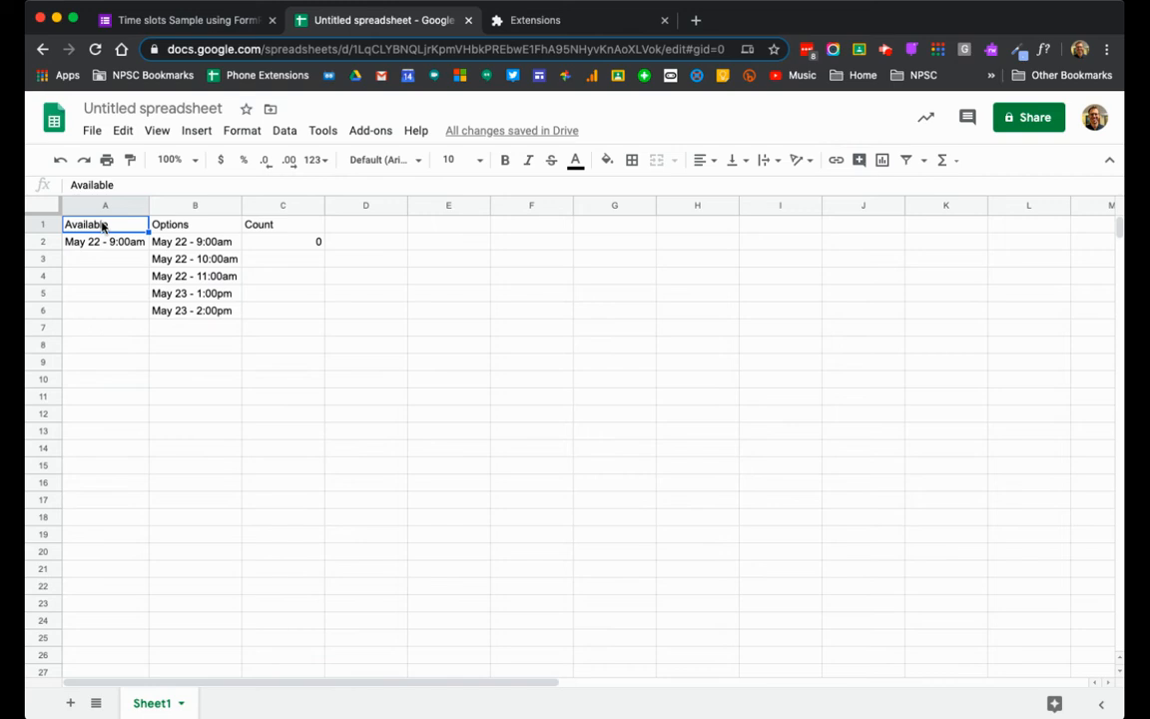
left_click(43, 224)
key("super+b")
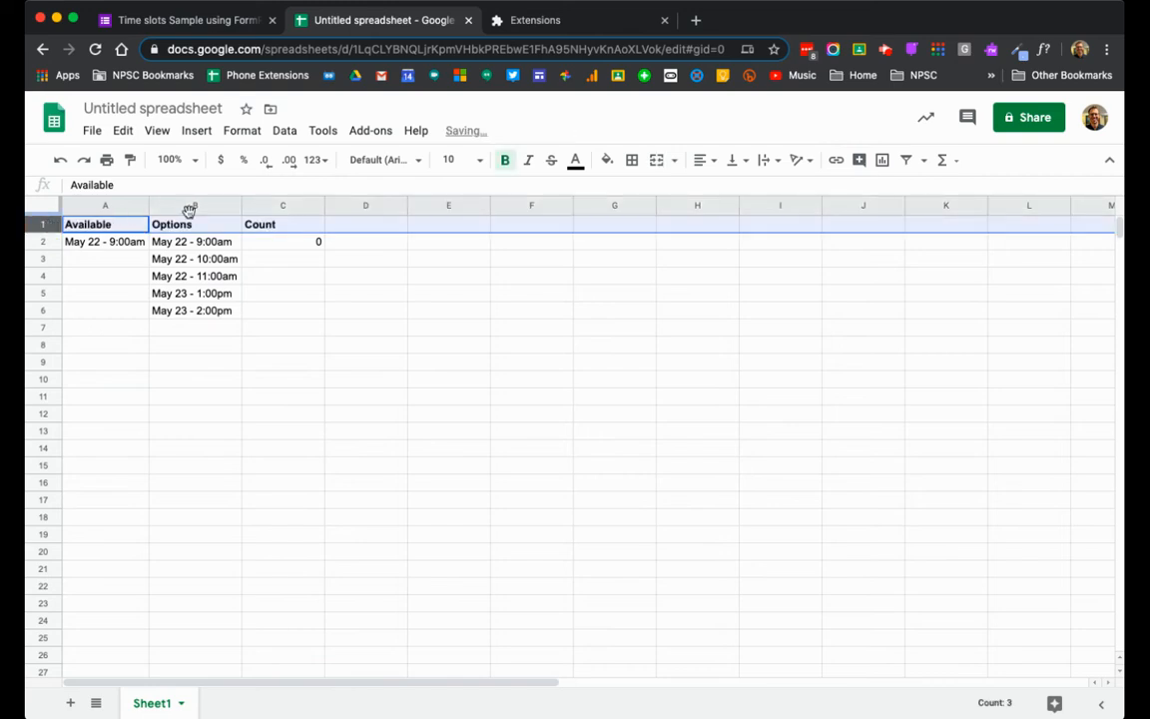
Examine the Count header and go through the time slots listed under Options
left_click(303, 228)
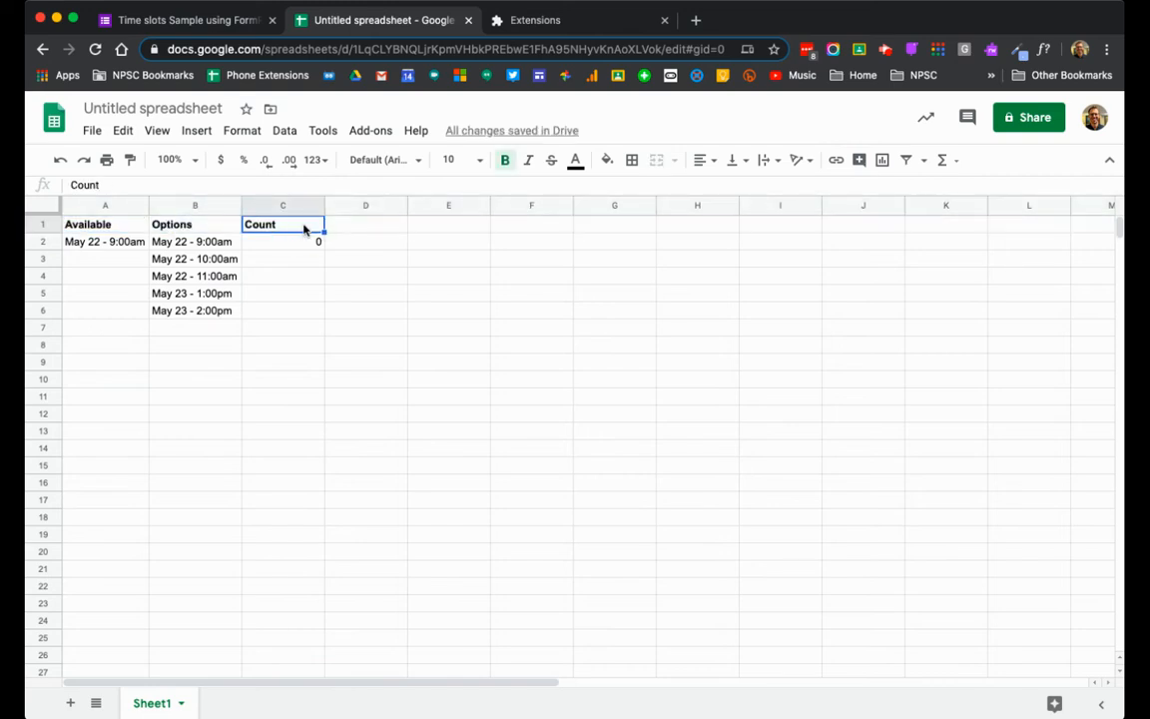
left_click(193, 250)
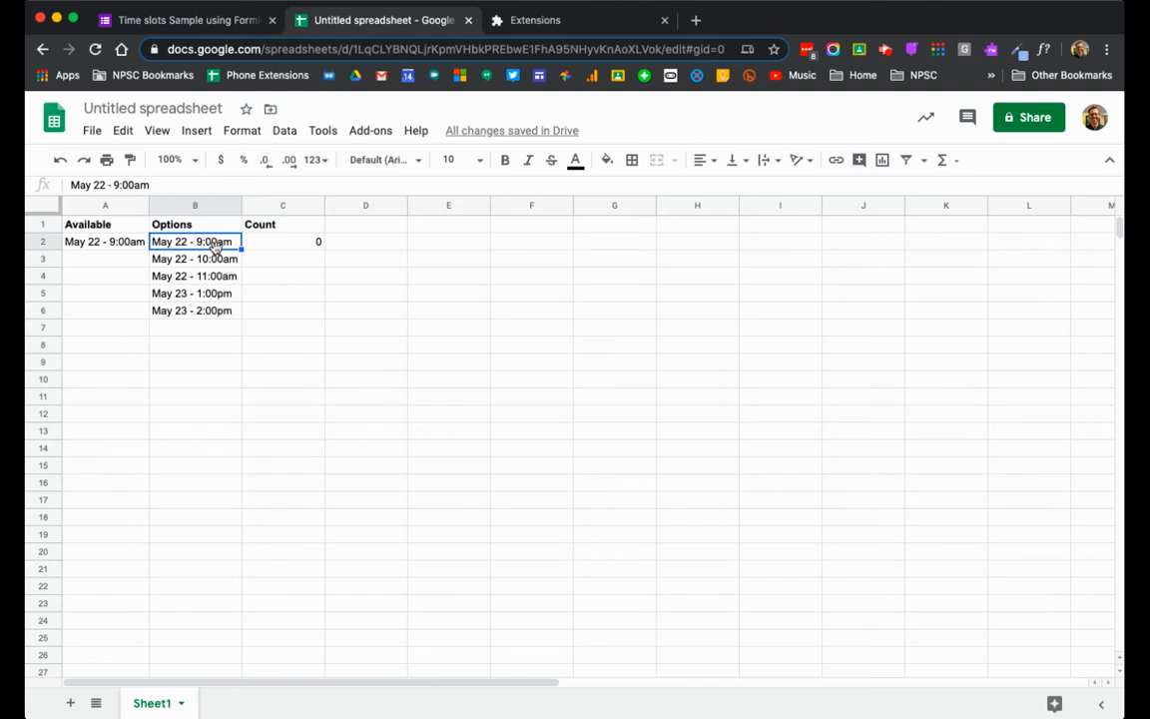
key("Down")
key("Down")
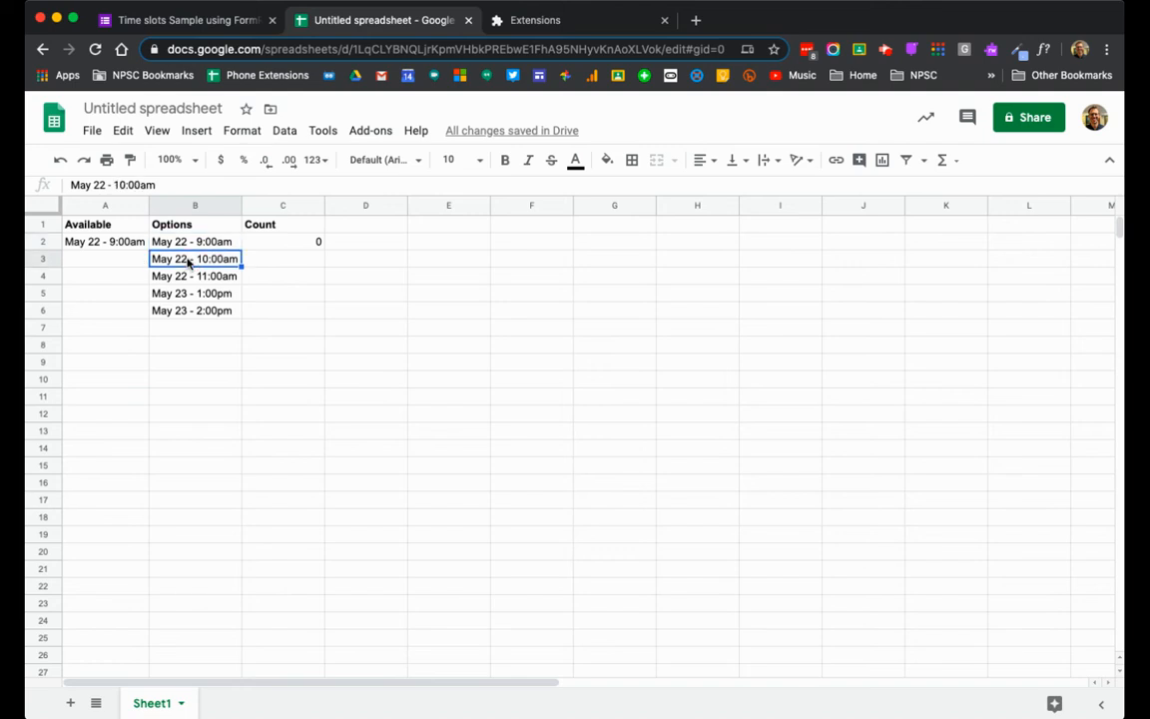
key("Down")
key("Down")
key("Up")
key("Up")
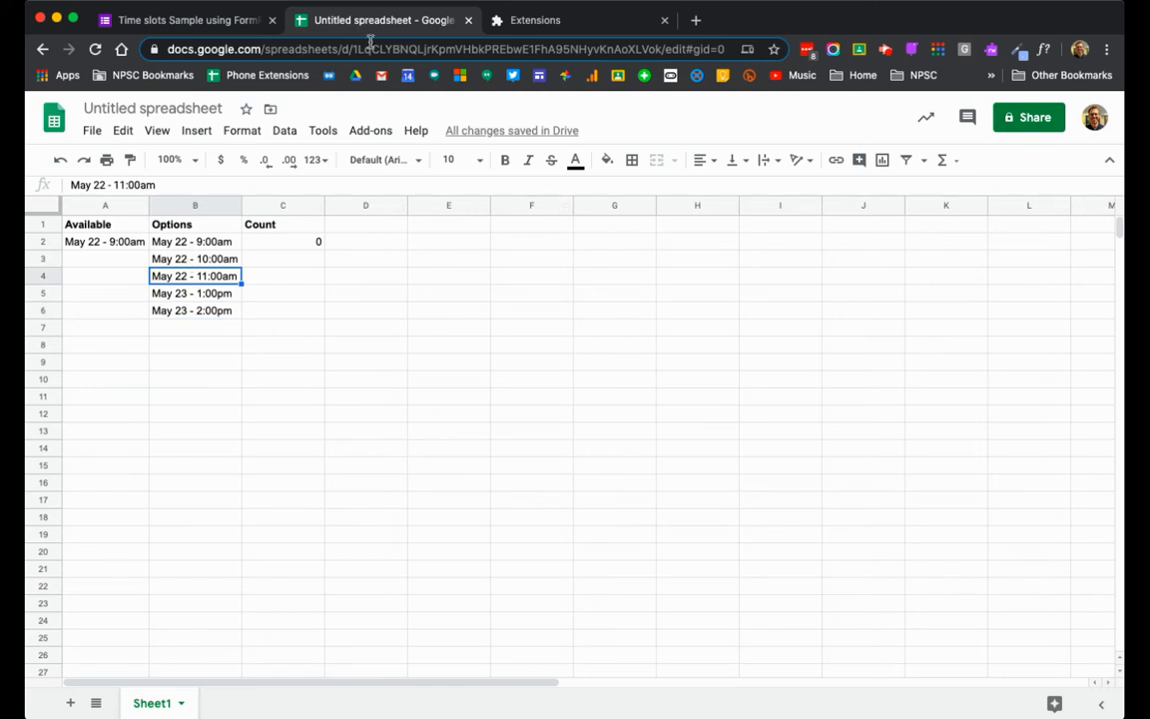
Rename the spreadsheet as "FormRanger Sample"
left_click(150, 107)
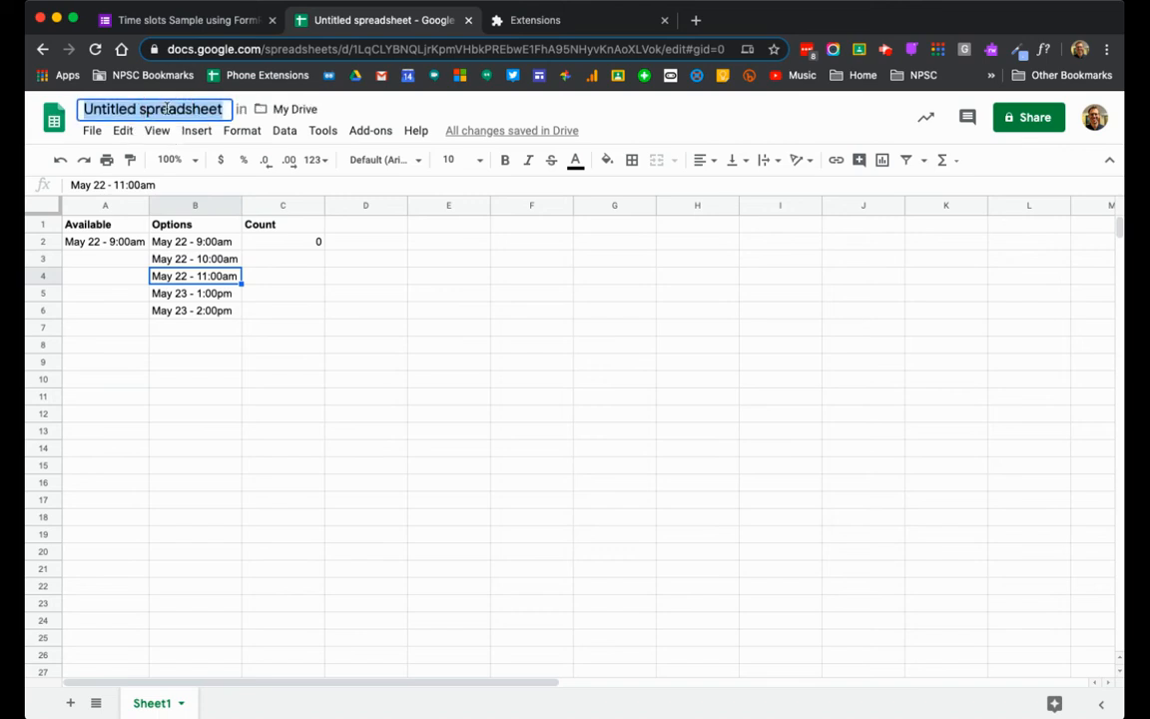
type("FormRanger")
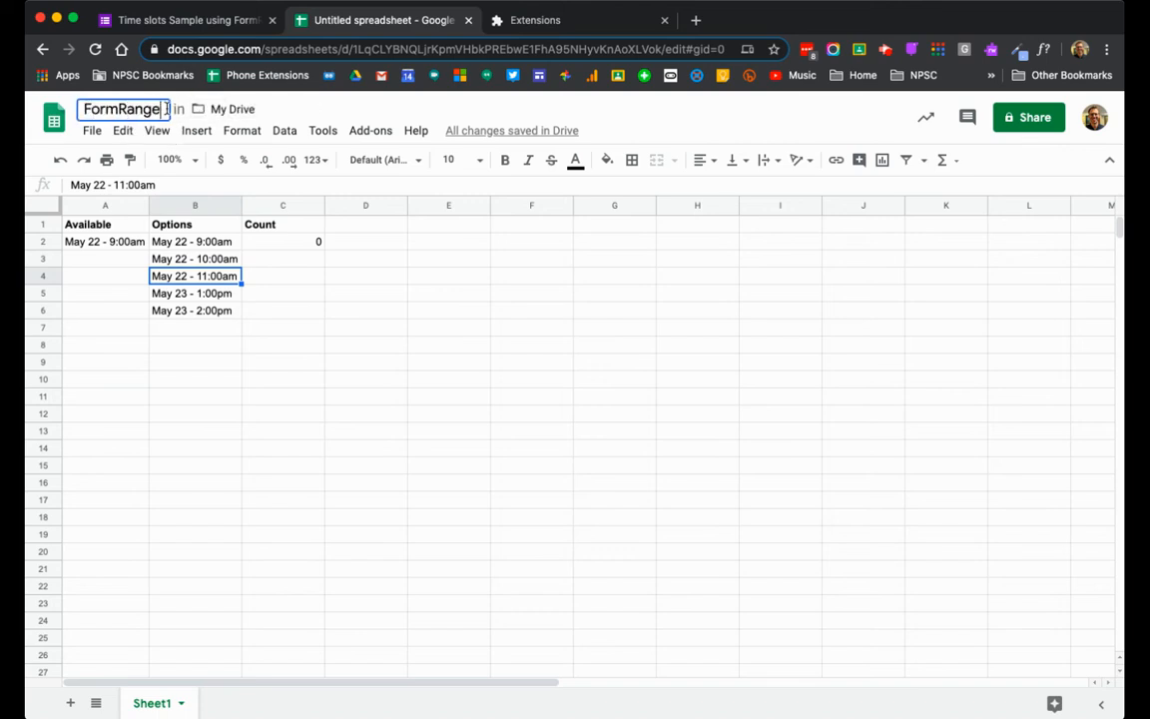
type(" Sample")
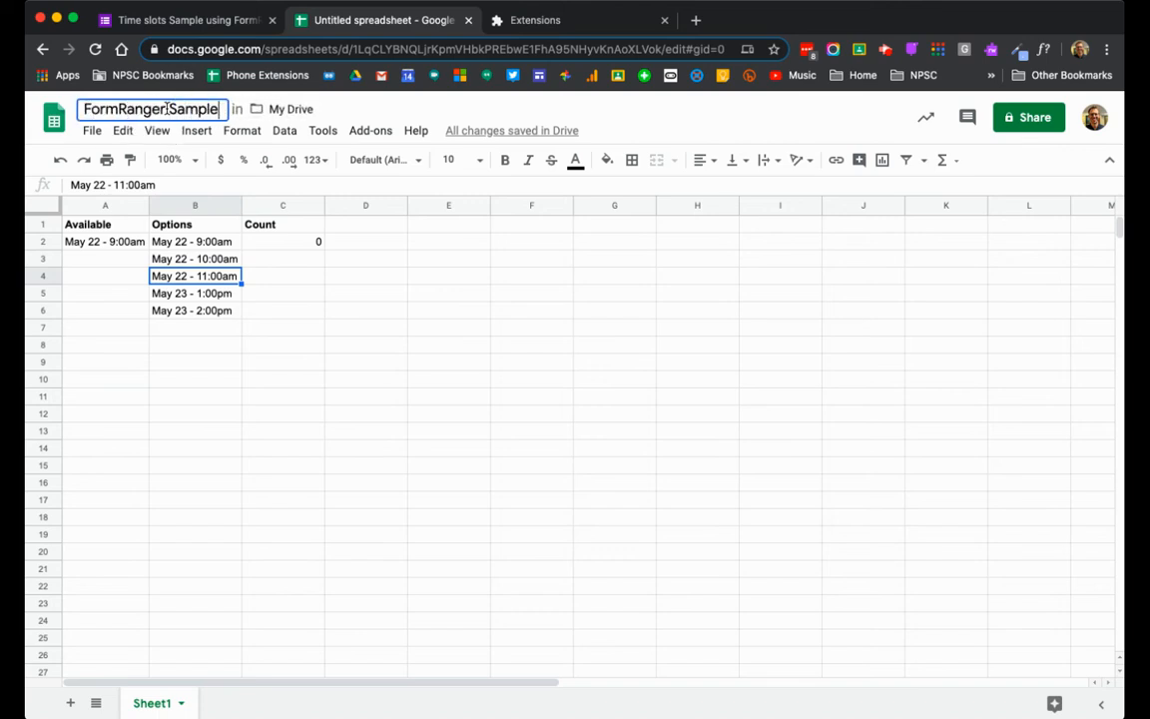
key("Return")
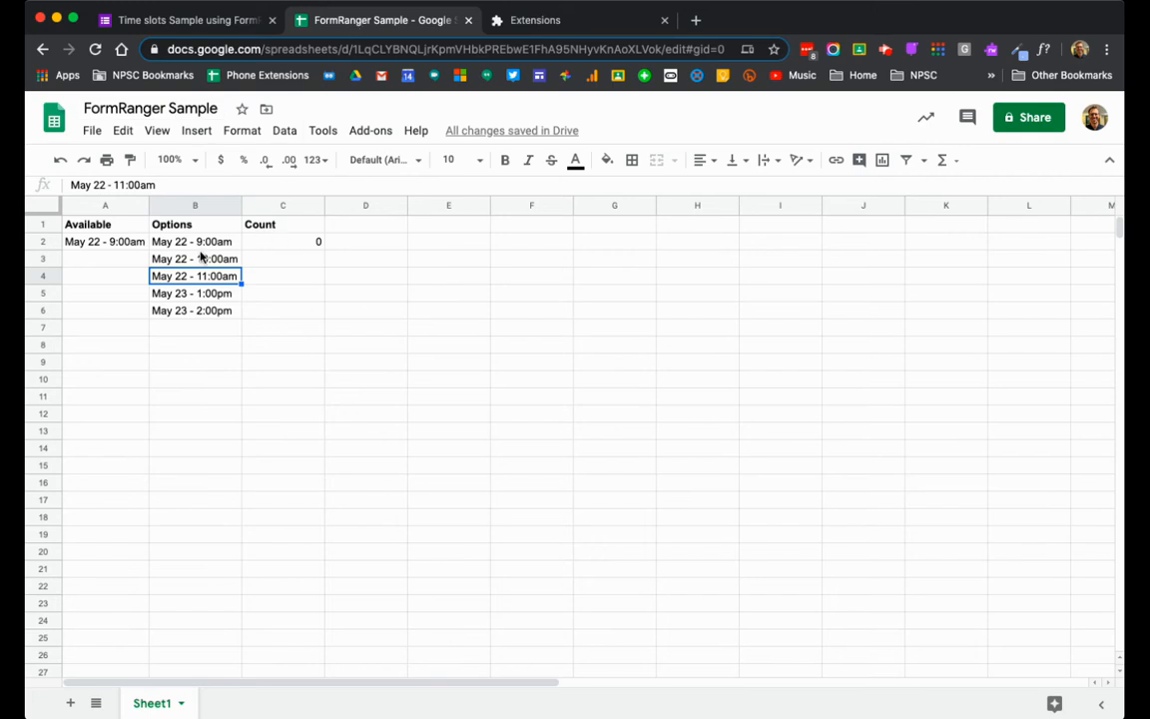
Return to the "Time slots Sample using FormRanger" form and start the Form Ranger add-on
left_click(196, 22)
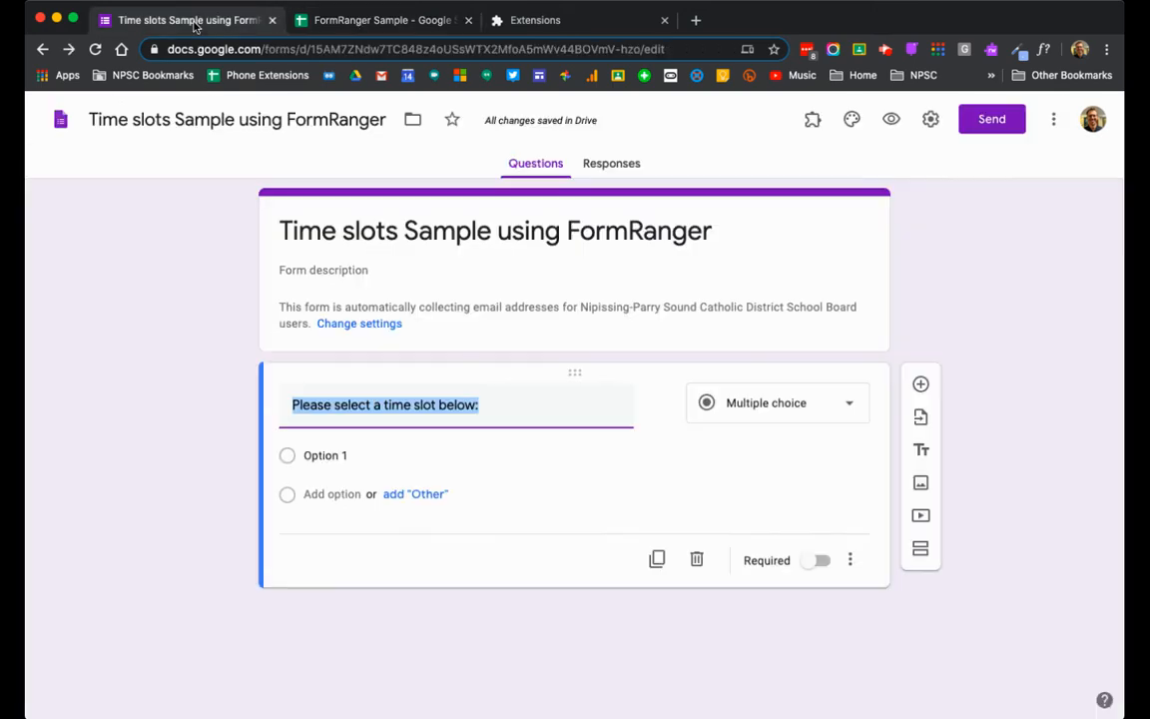
left_click(812, 119)
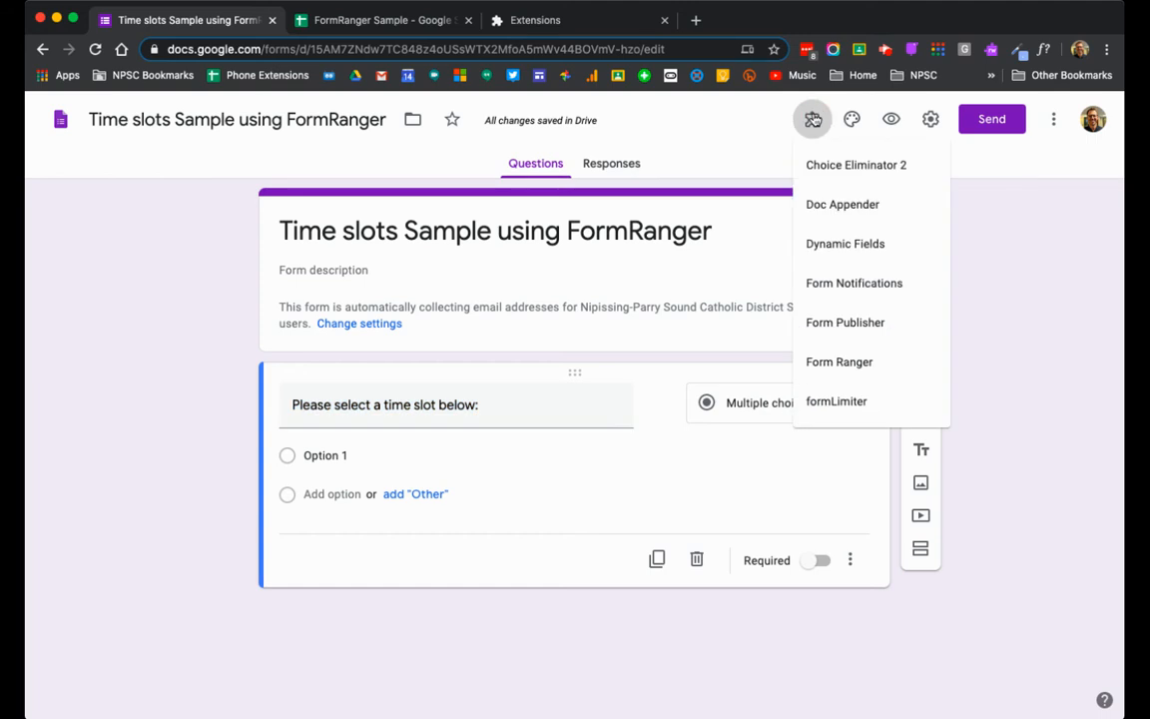
left_click(860, 369)
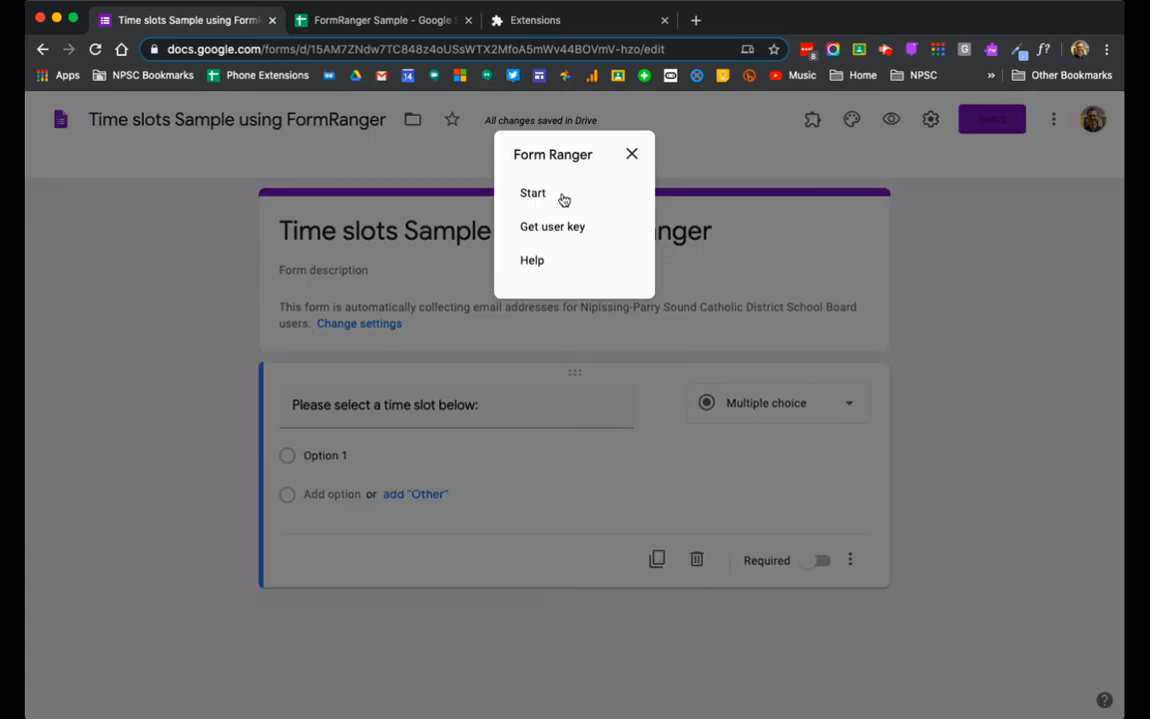
left_click(559, 195)
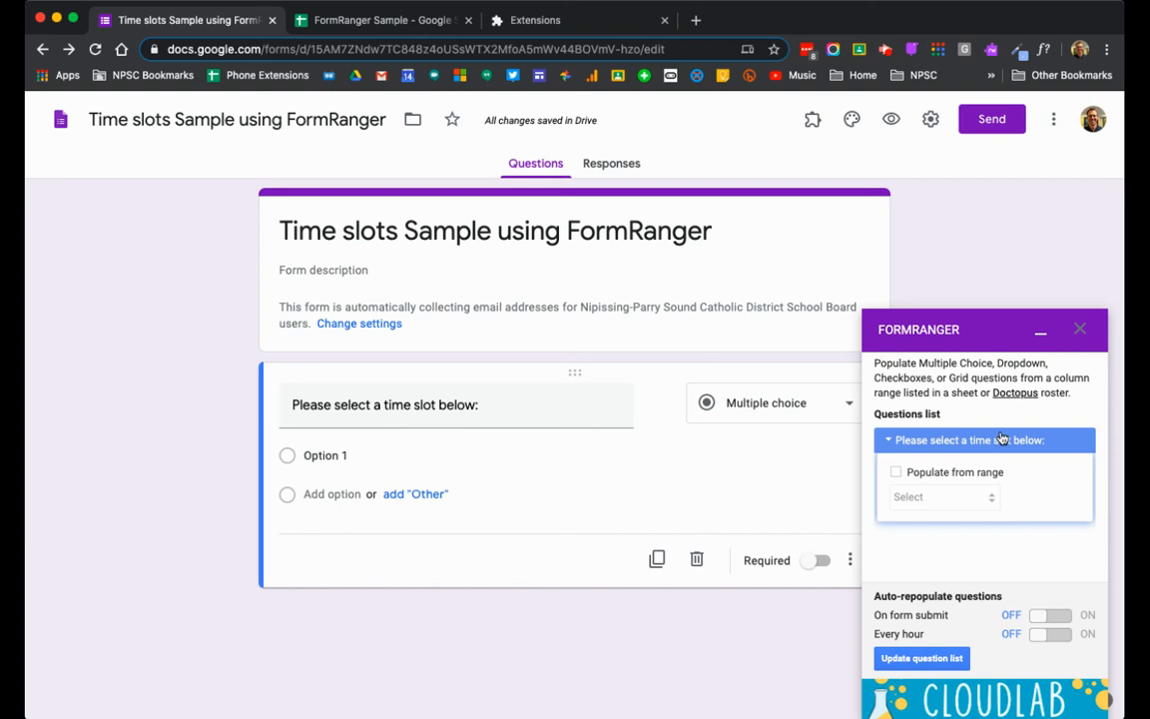
Enable populating the "Please select a time slot below:" question from a range
left_click(887, 442)
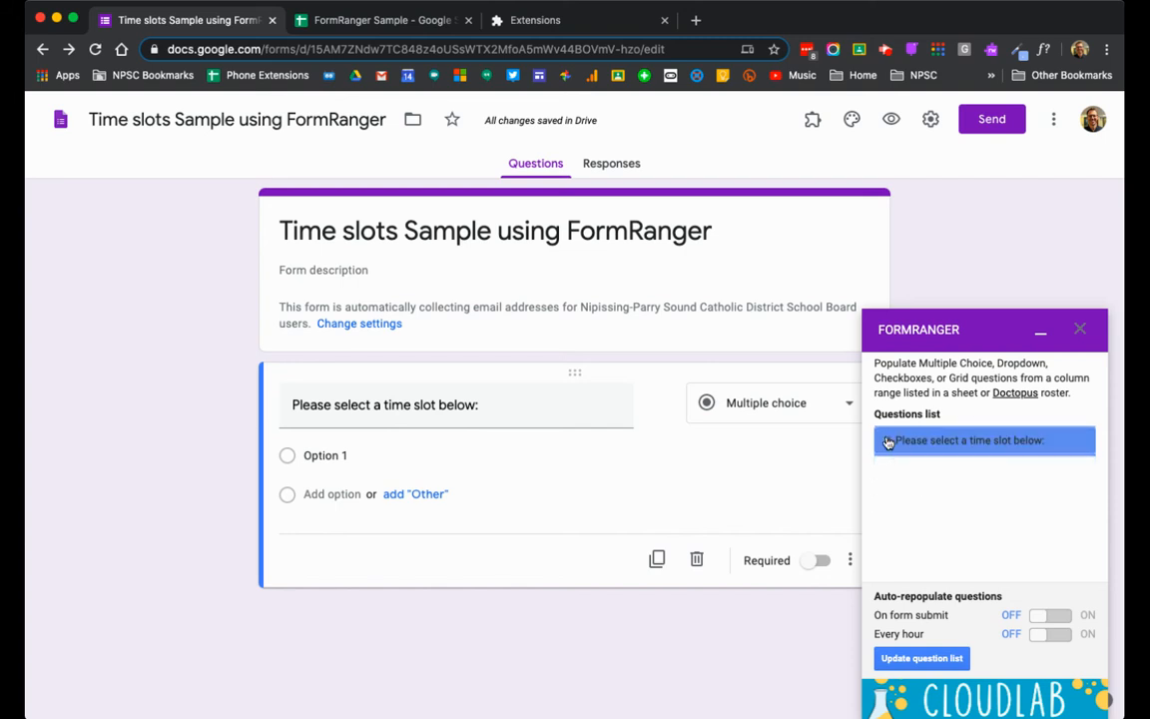
left_click(887, 442)
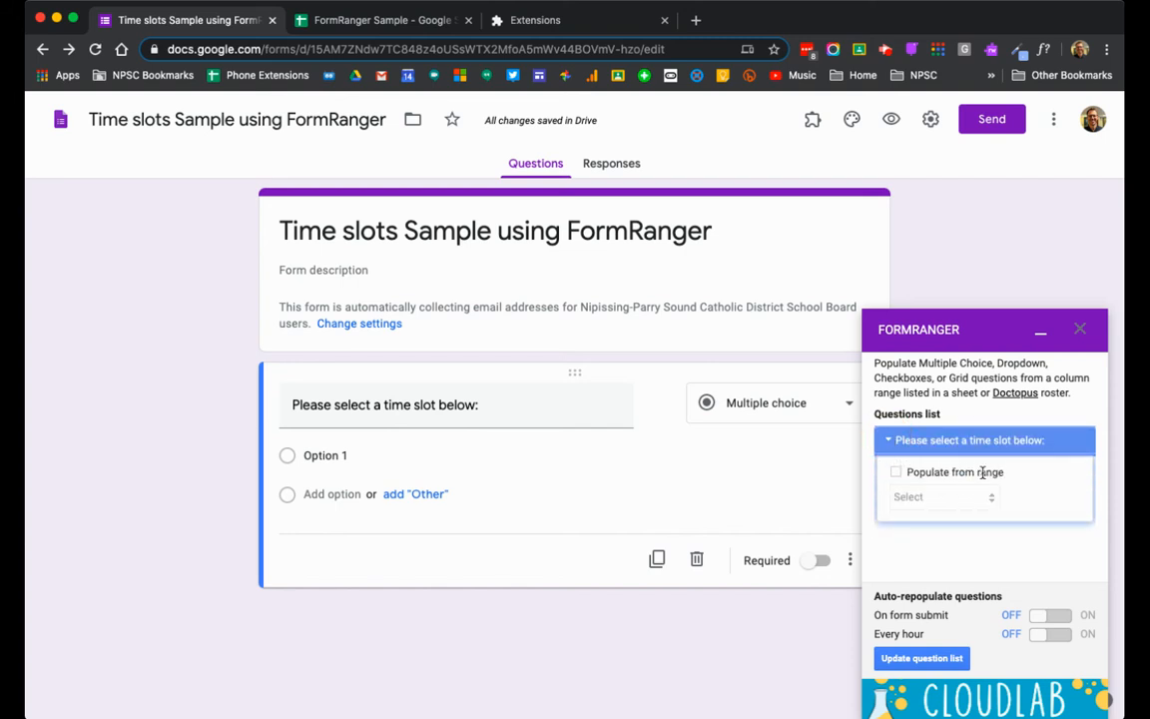
left_click(896, 475)
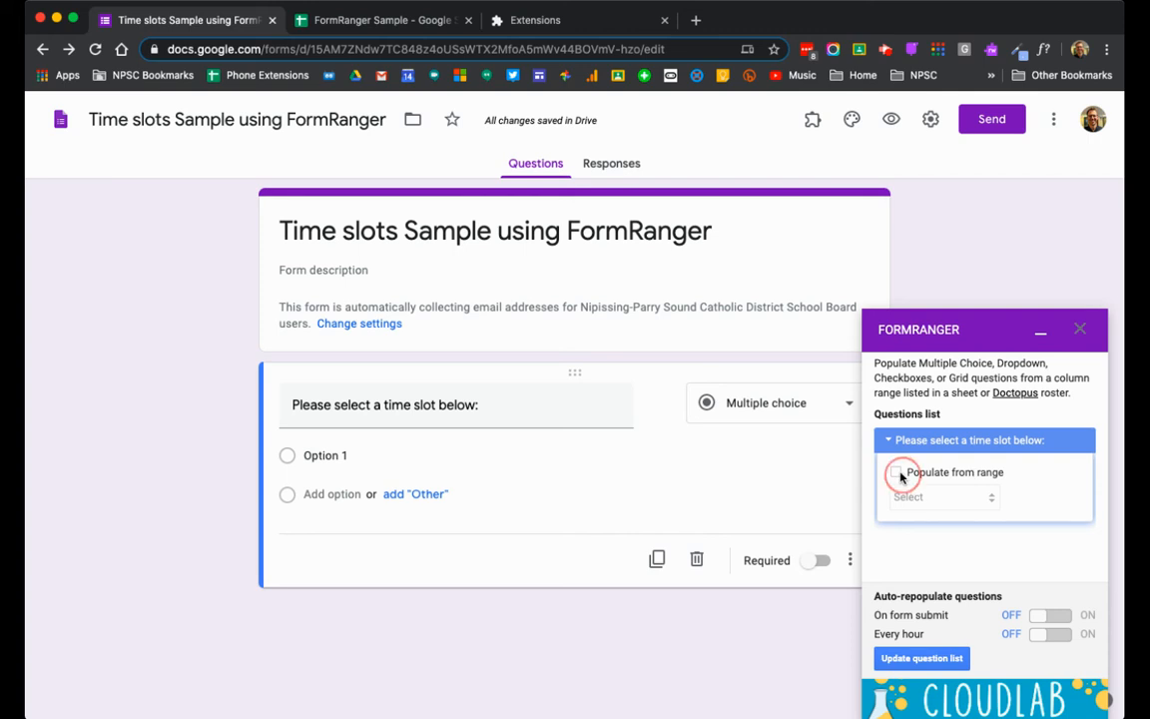
left_click(897, 477)
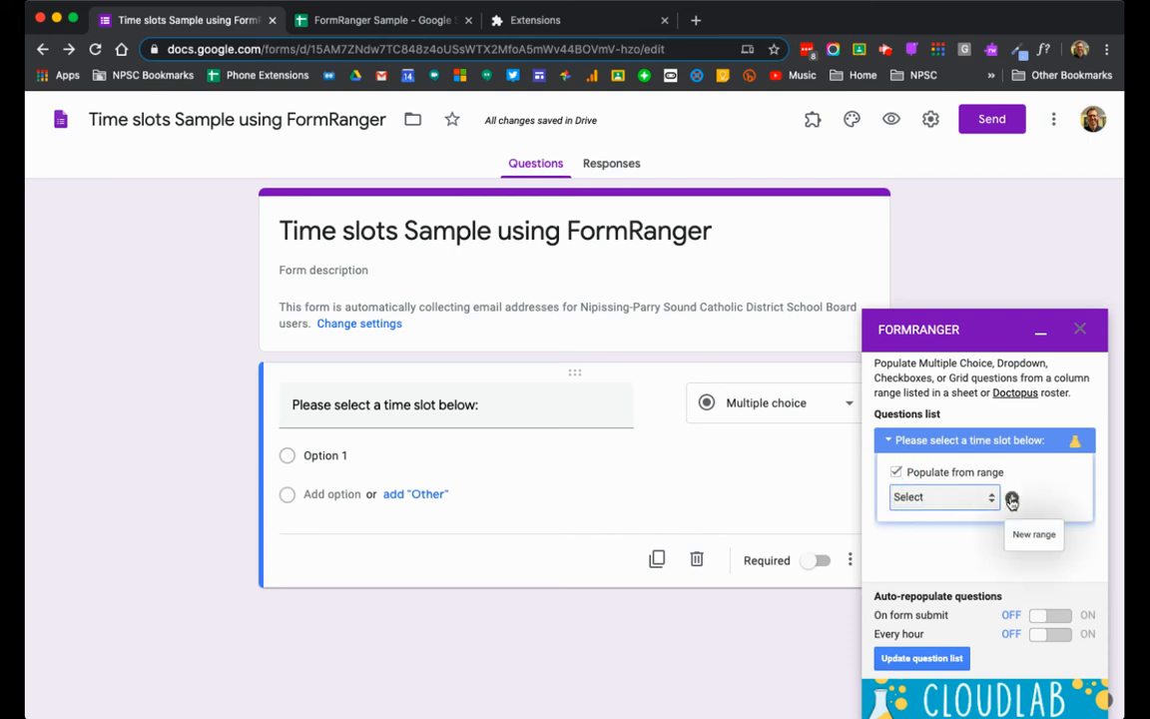
Create a new range for the question and choose the FormRanger Sample spreadsheet as its source
left_click(1012, 501)
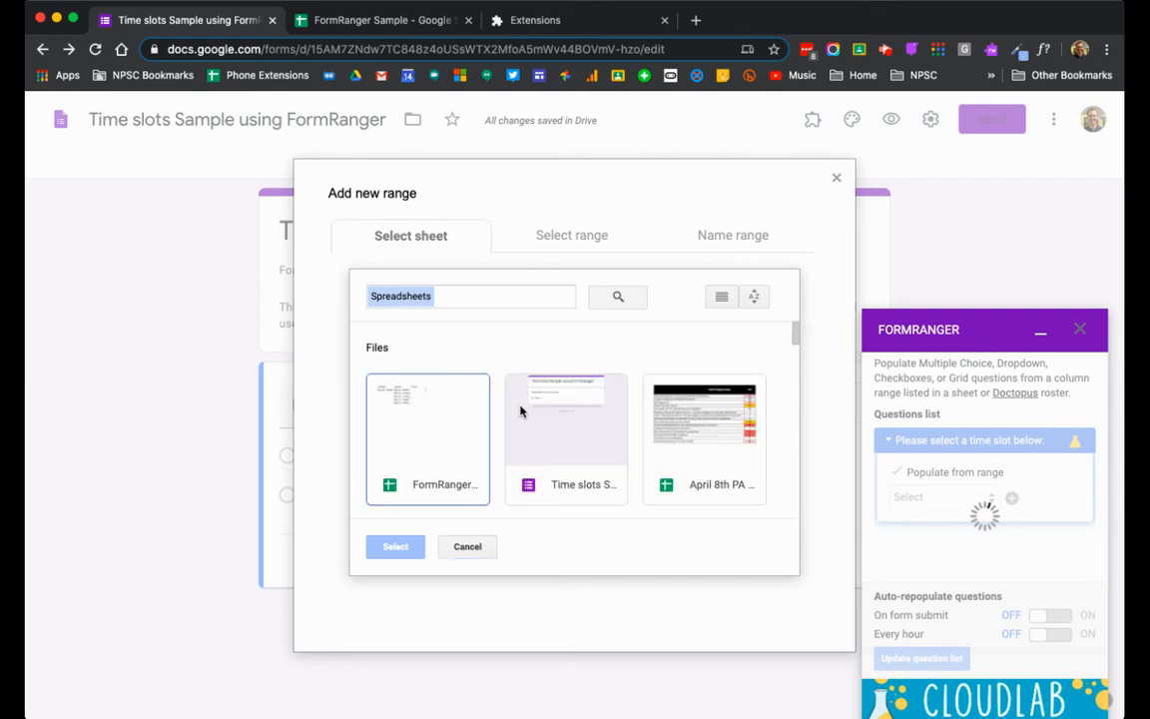
left_click(404, 410)
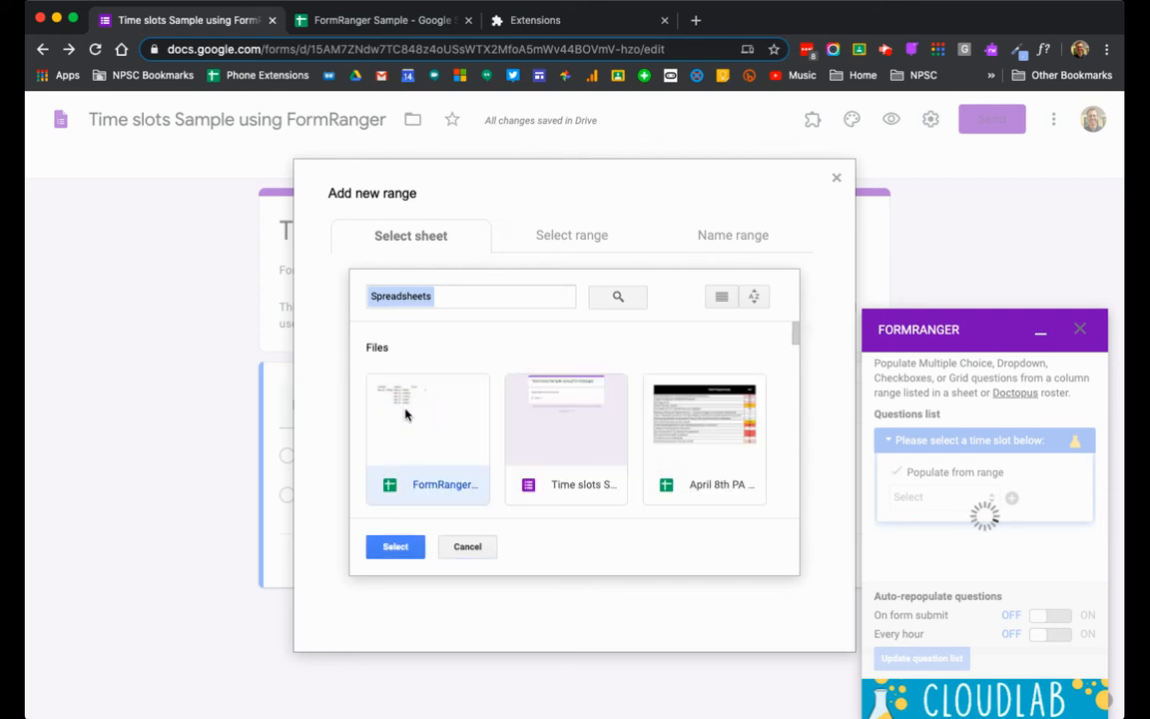
left_click(393, 549)
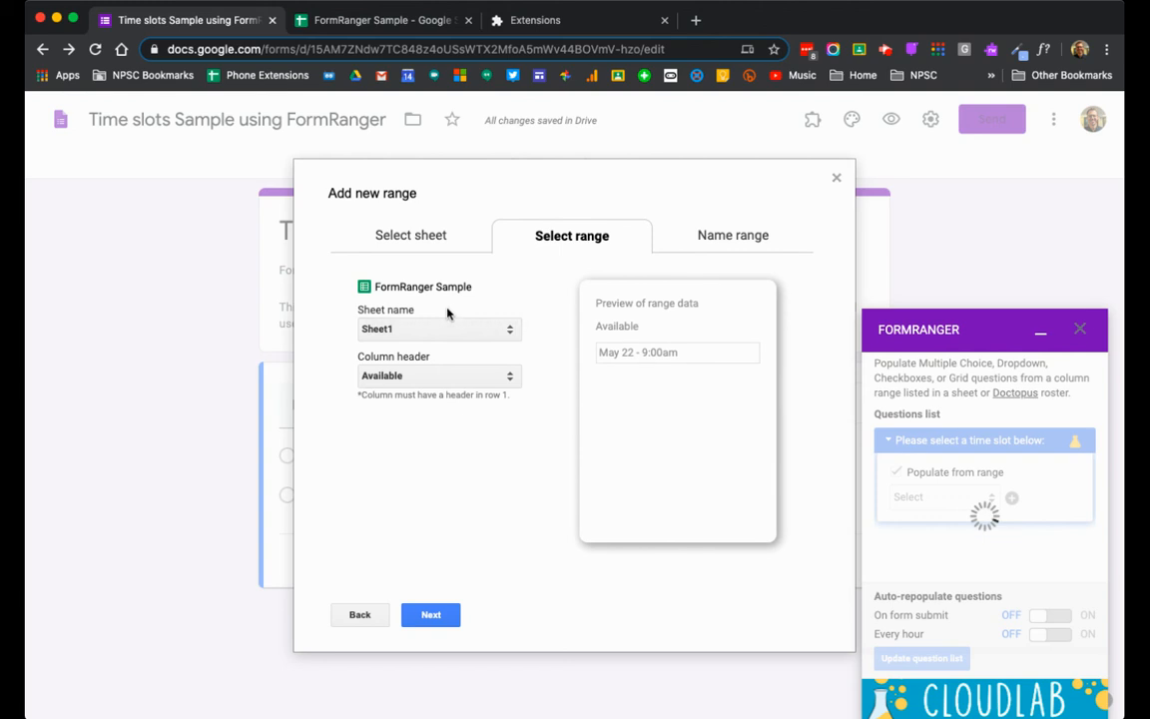
Use Sheet1 and the Available column header as the new range's data, and proceed to naming it
left_click(448, 330)
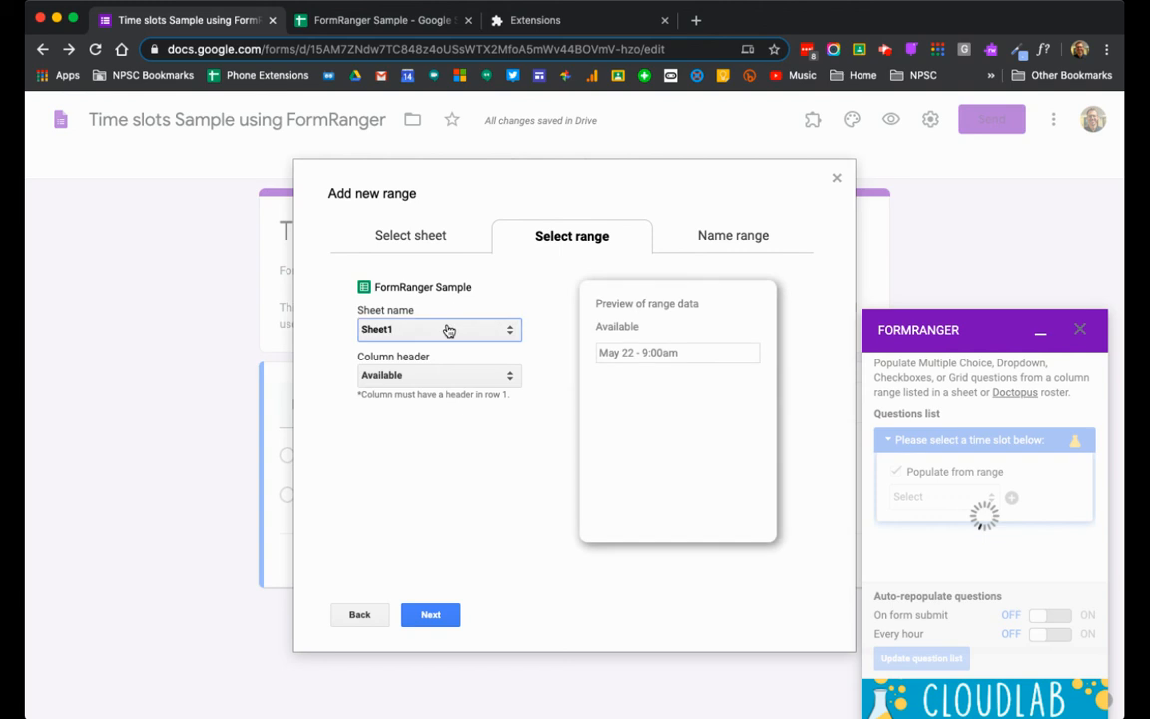
left_click(330, 20)
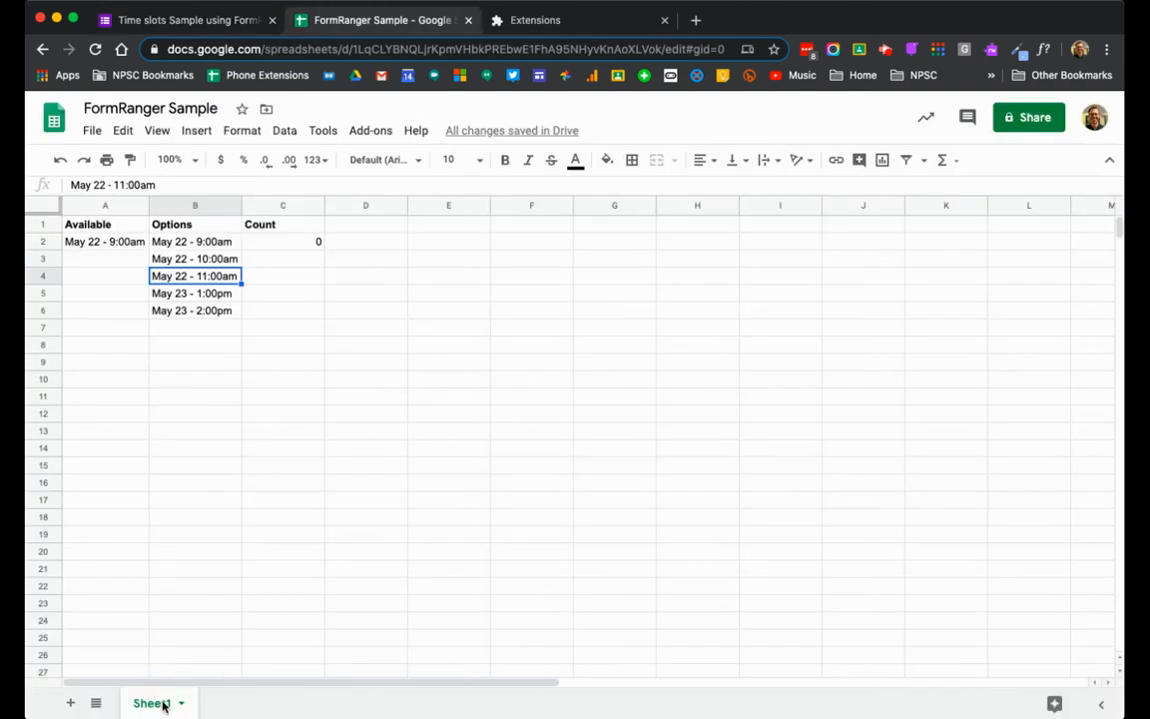
left_click(212, 21)
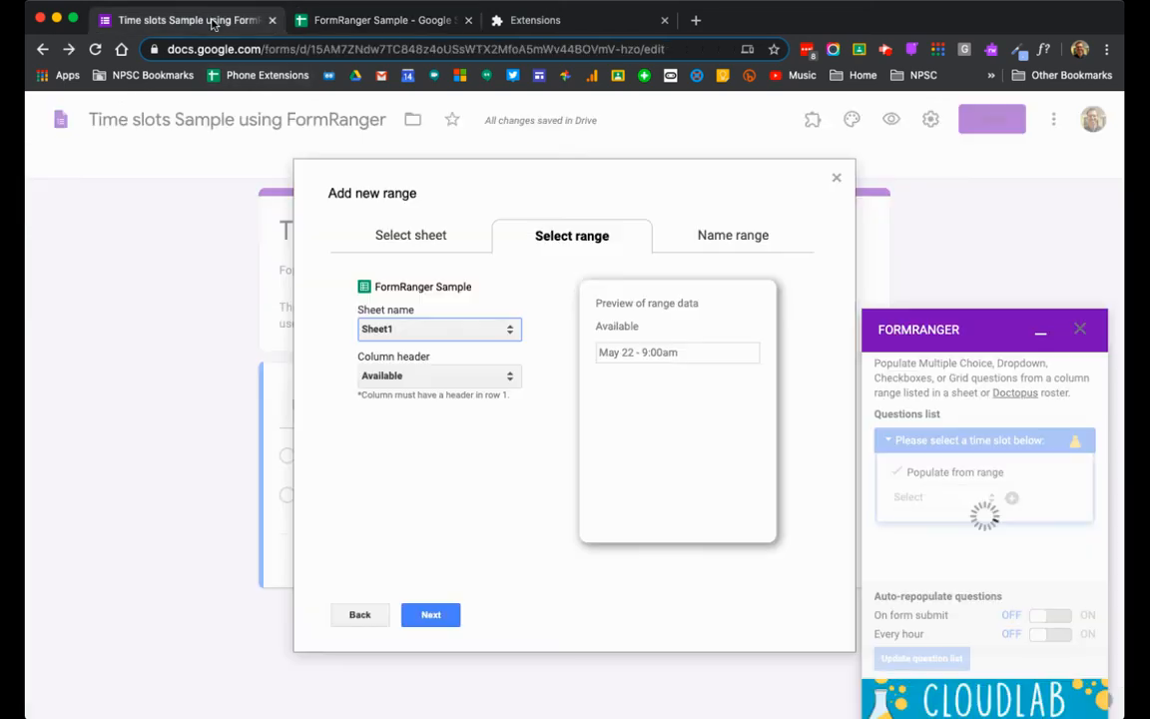
left_click(442, 377)
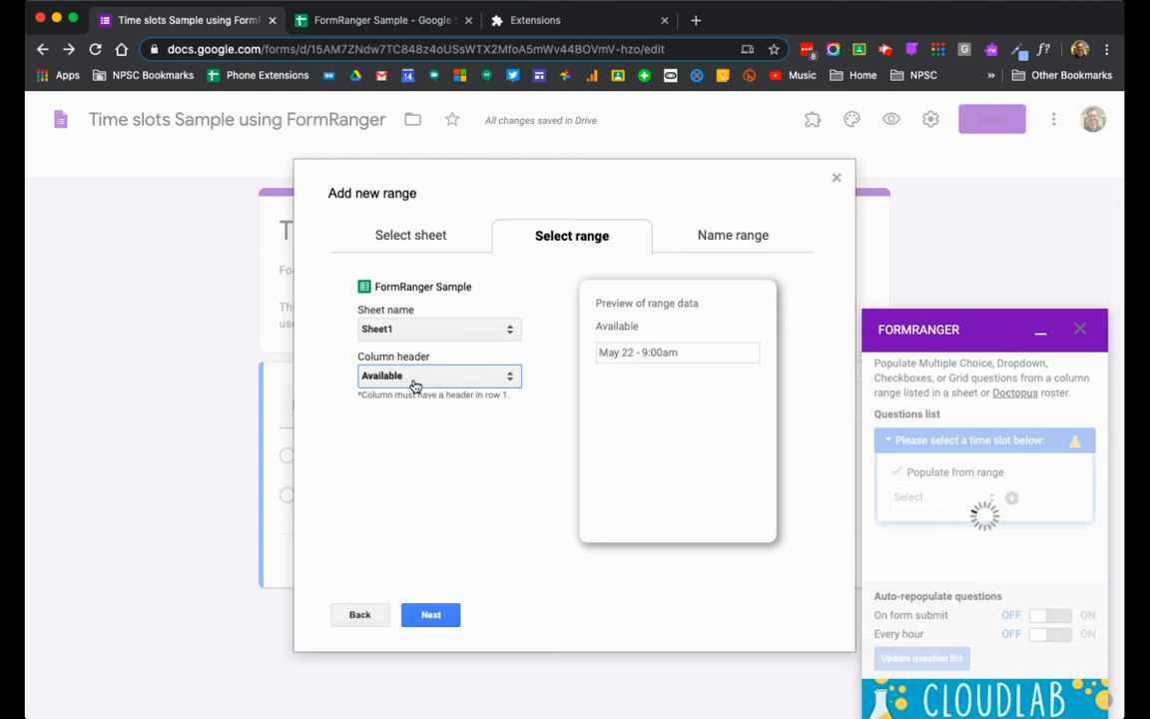
left_click(434, 614)
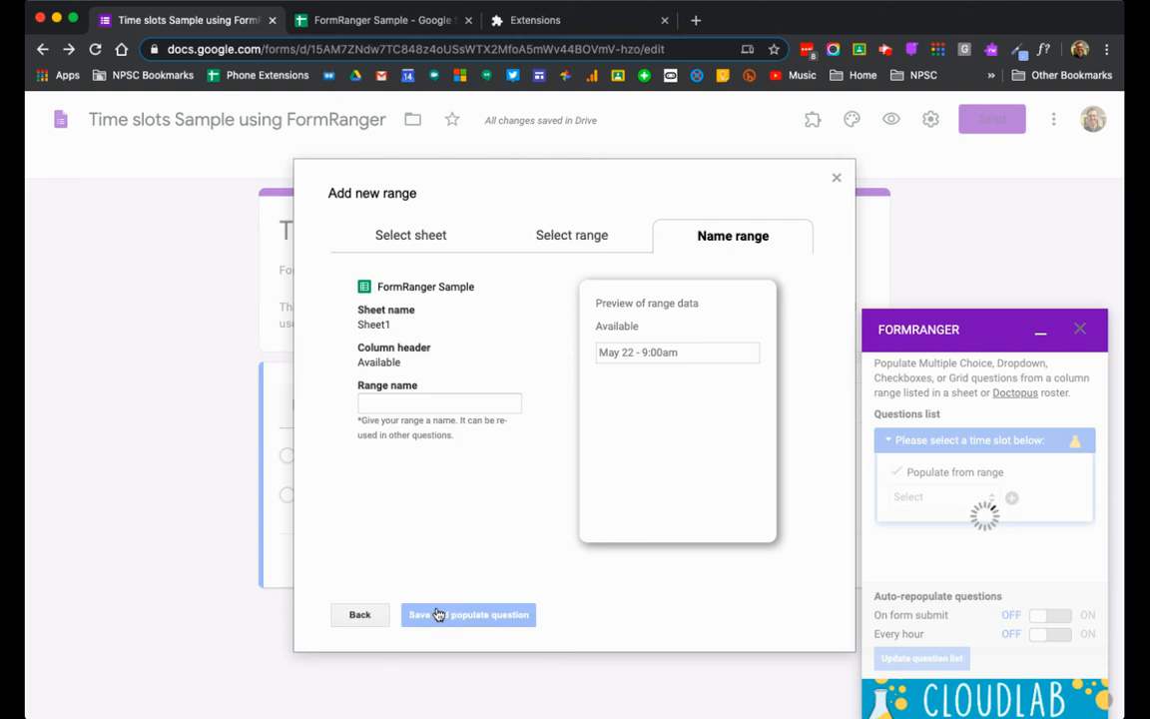
Name the range "timeslots", save it to populate the question, and turn on auto-repopulating on form submit
left_click(467, 404)
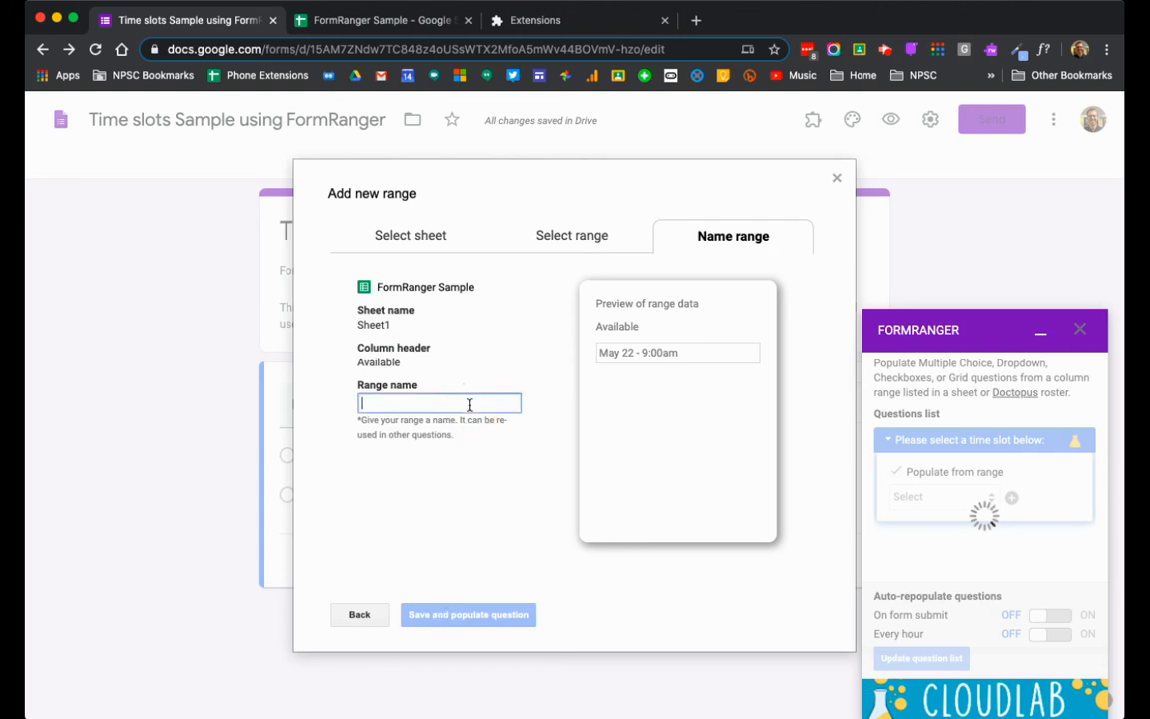
type("timeslots")
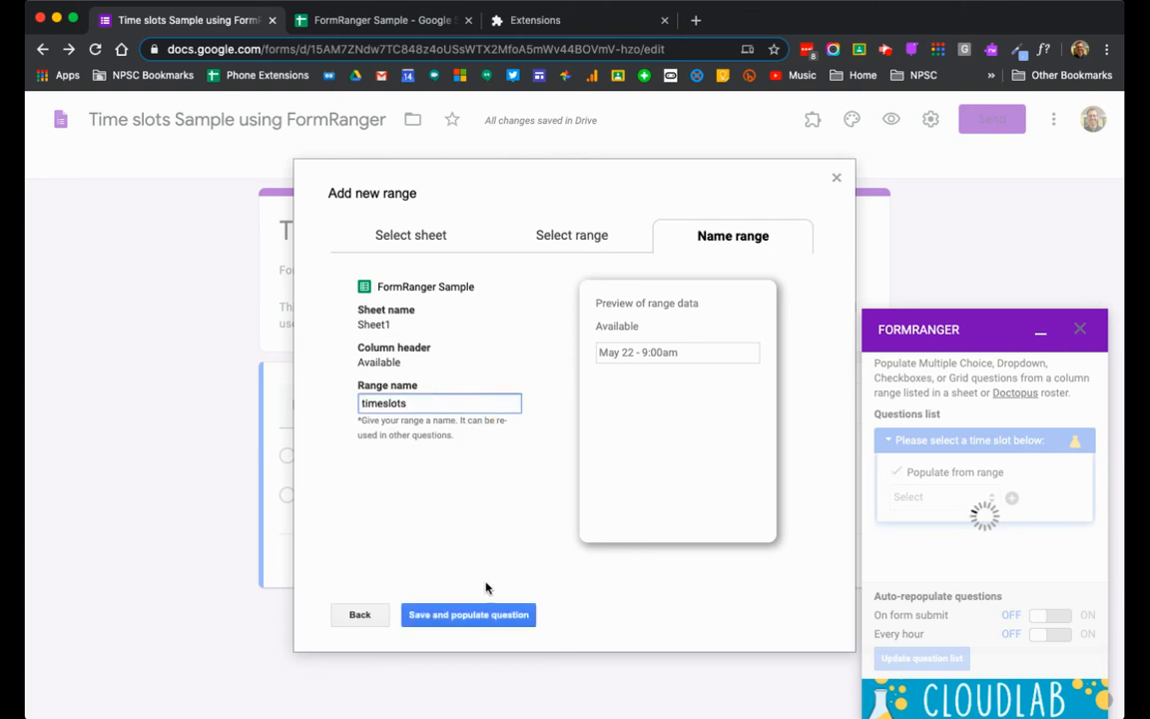
left_click(456, 616)
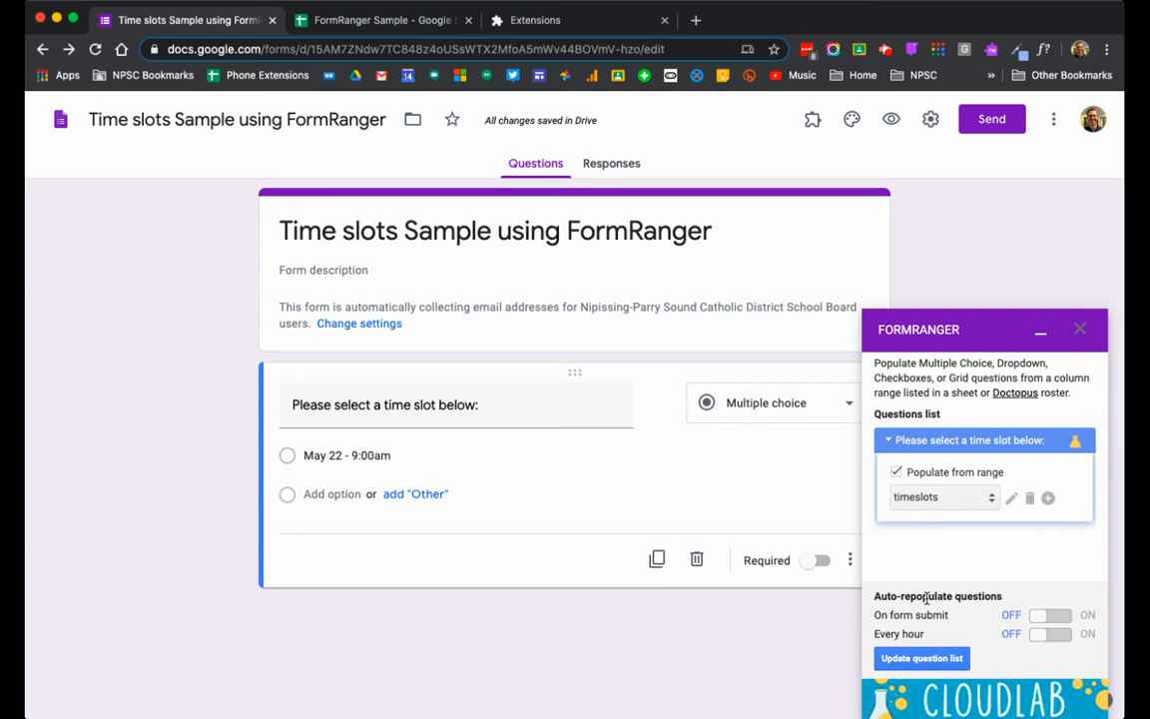
left_click(1040, 617)
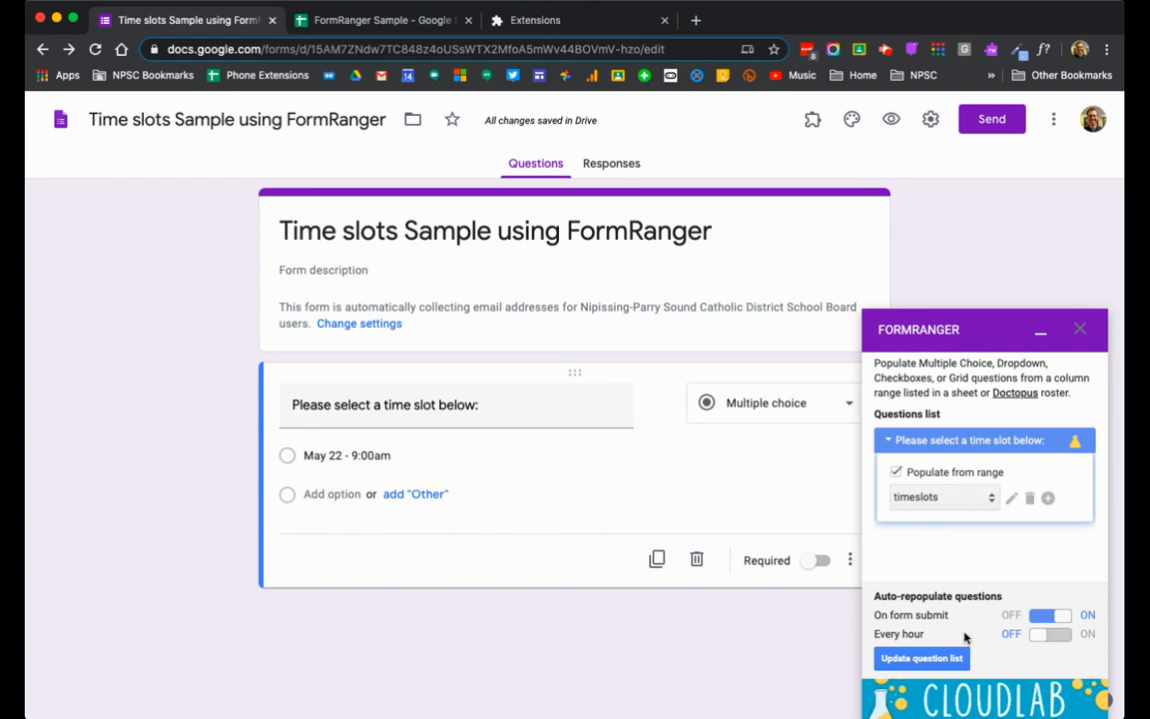
Turn on auto-repopulating the time slot question every hour in FormRanger
left_click(1037, 636)
left_click(389, 455)
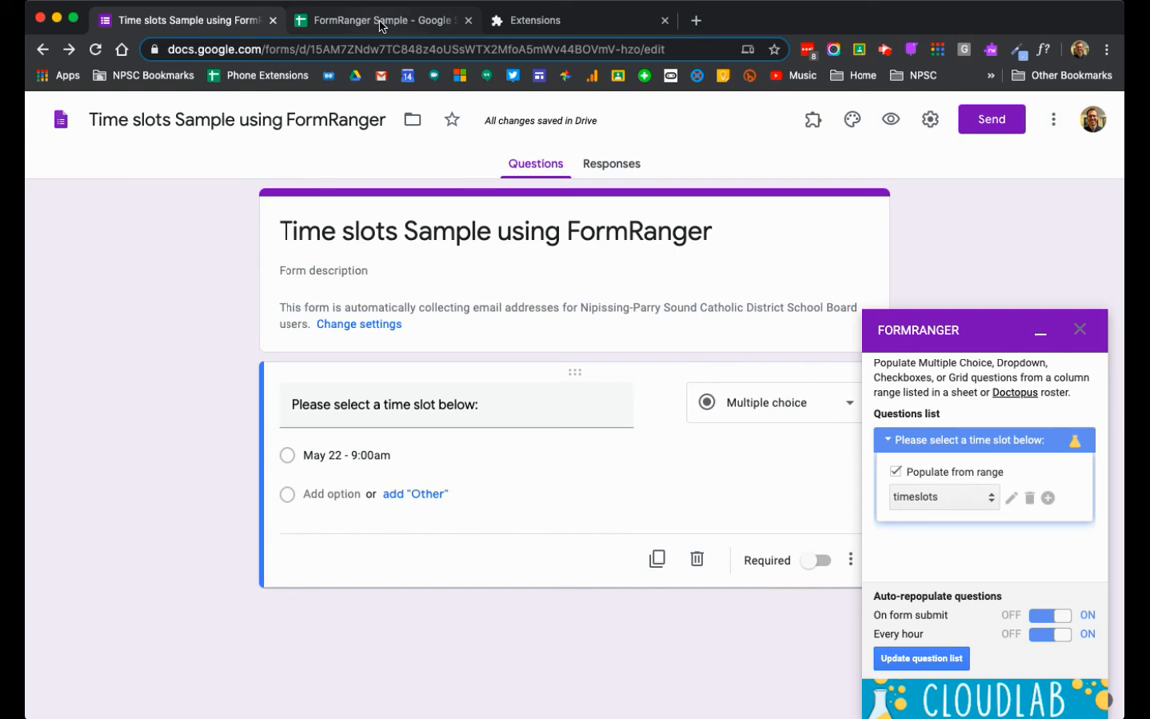
View the form's responses, open the currently linked response spreadsheet, and close it again
left_click(599, 166)
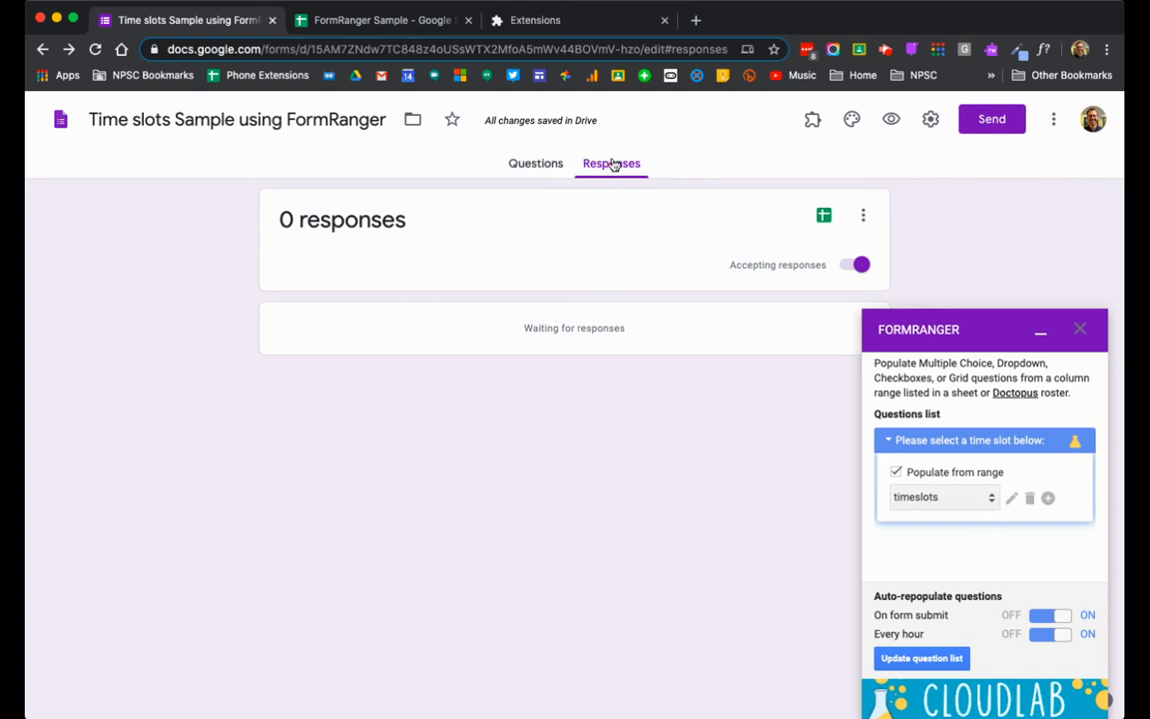
left_click(825, 217)
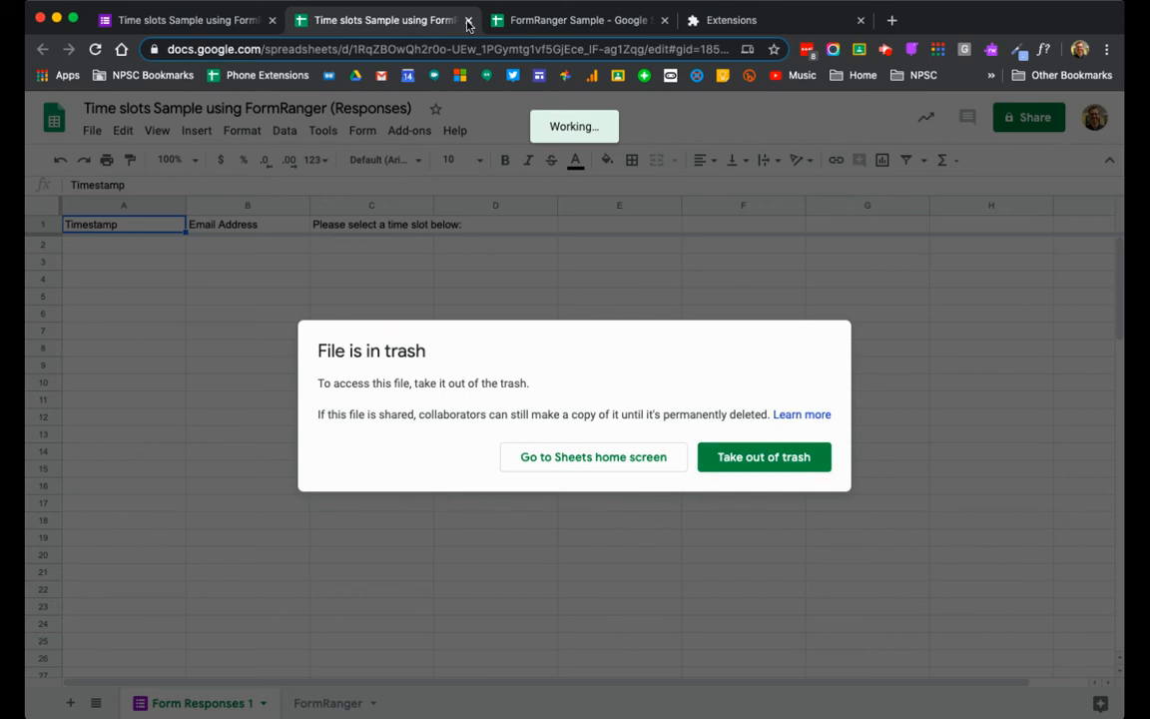
key("super+w")
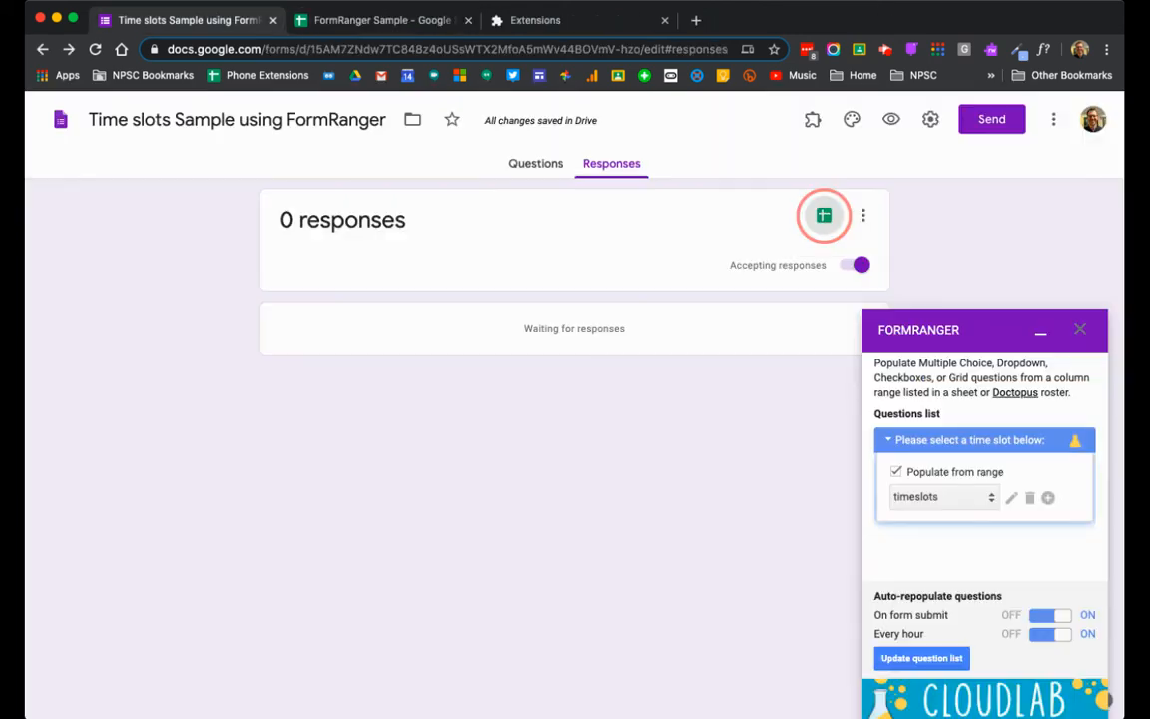
Set the form's response destination to the existing FormRanger Sample spreadsheet
left_click(864, 221)
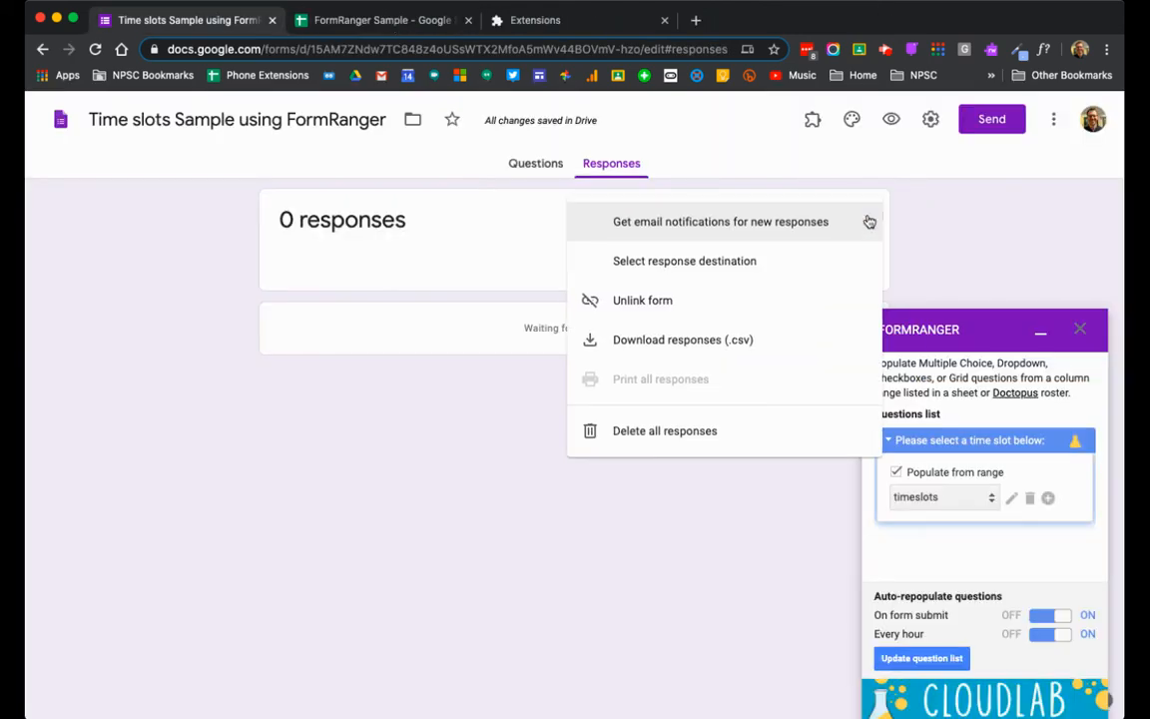
left_click(705, 262)
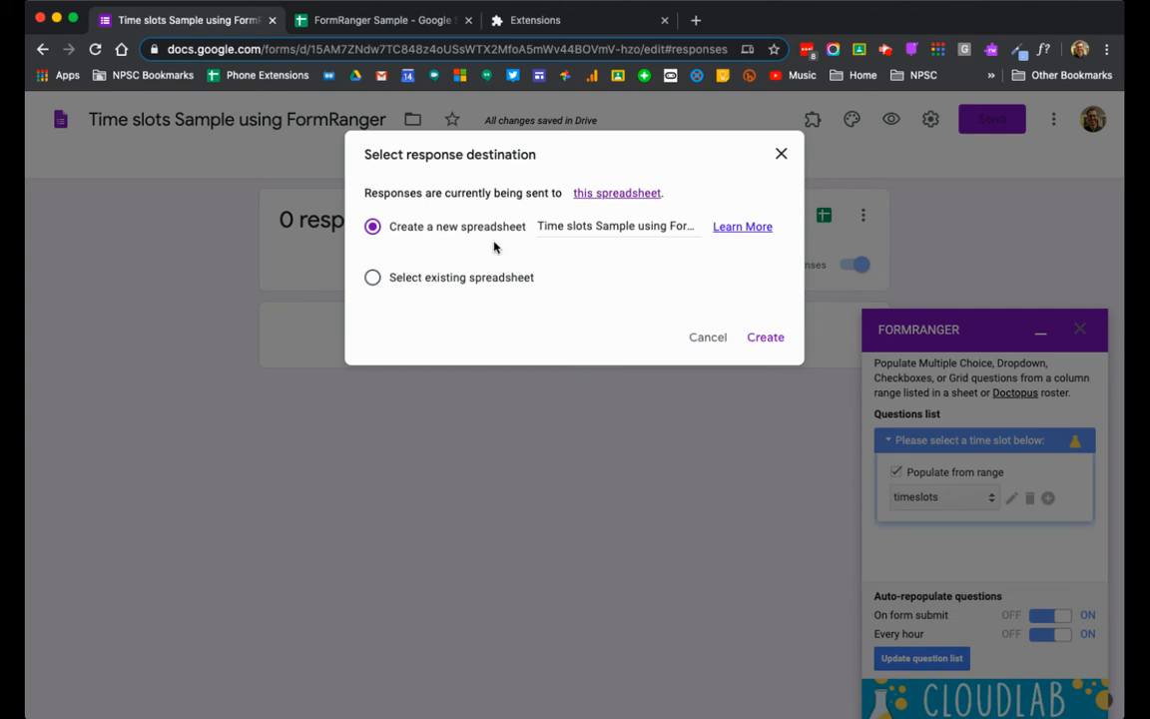
left_click(432, 279)
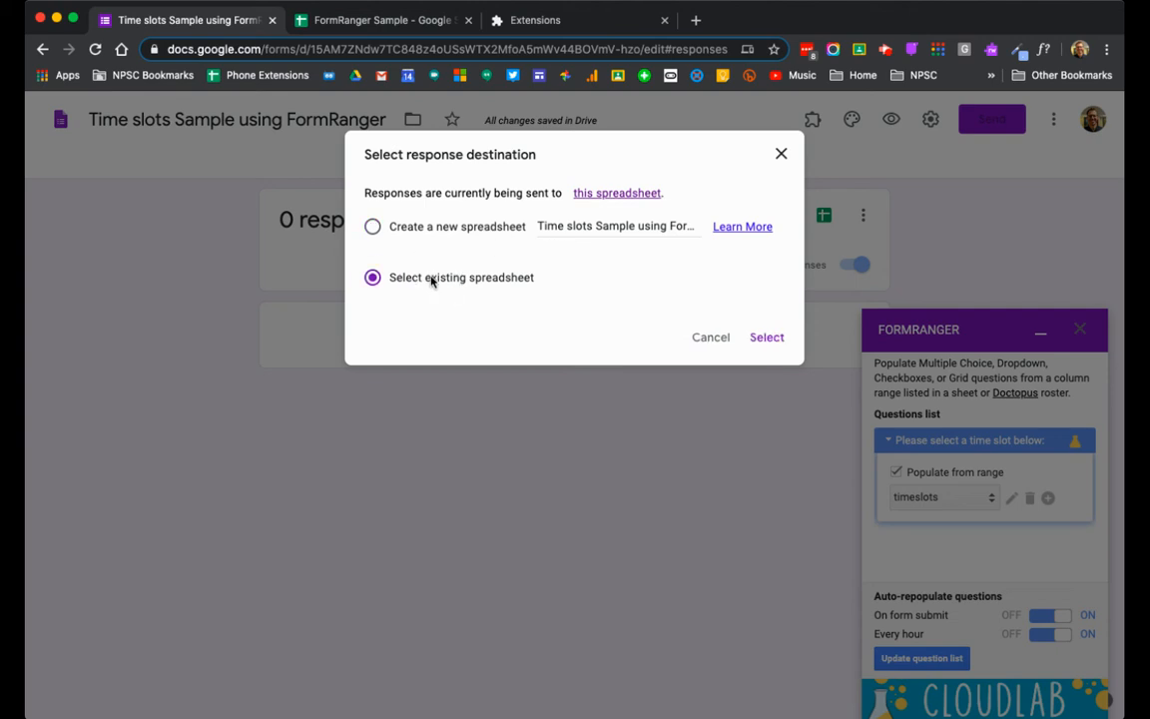
left_click(767, 338)
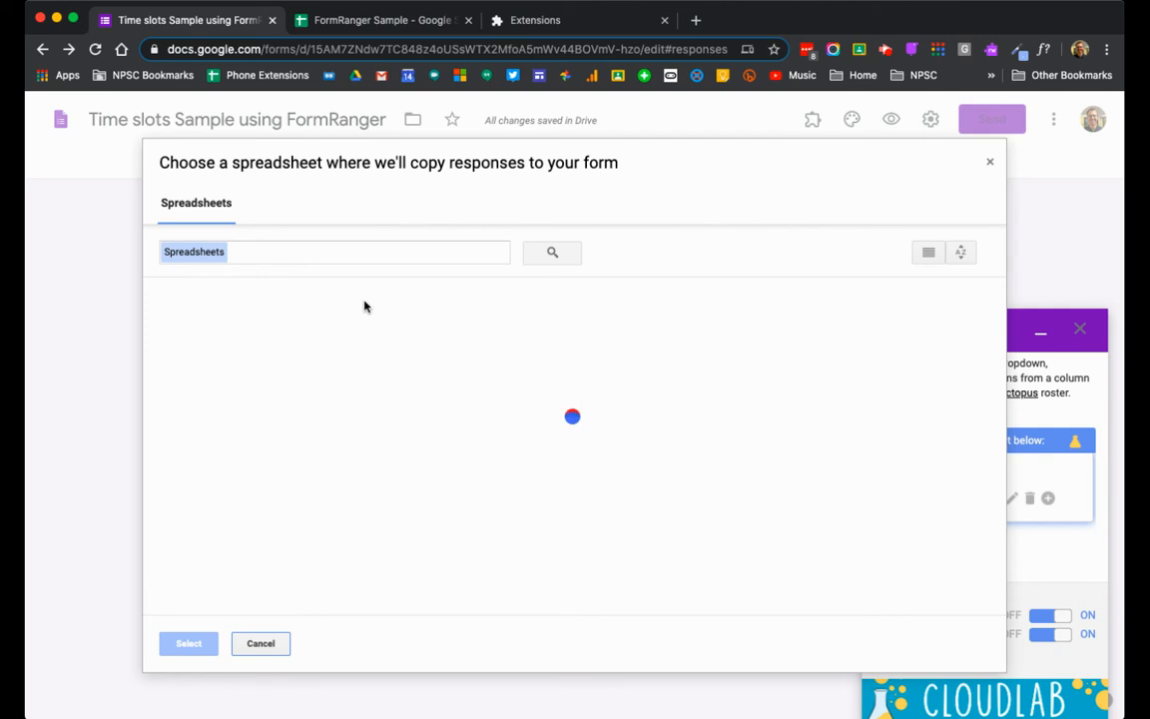
left_click(268, 391)
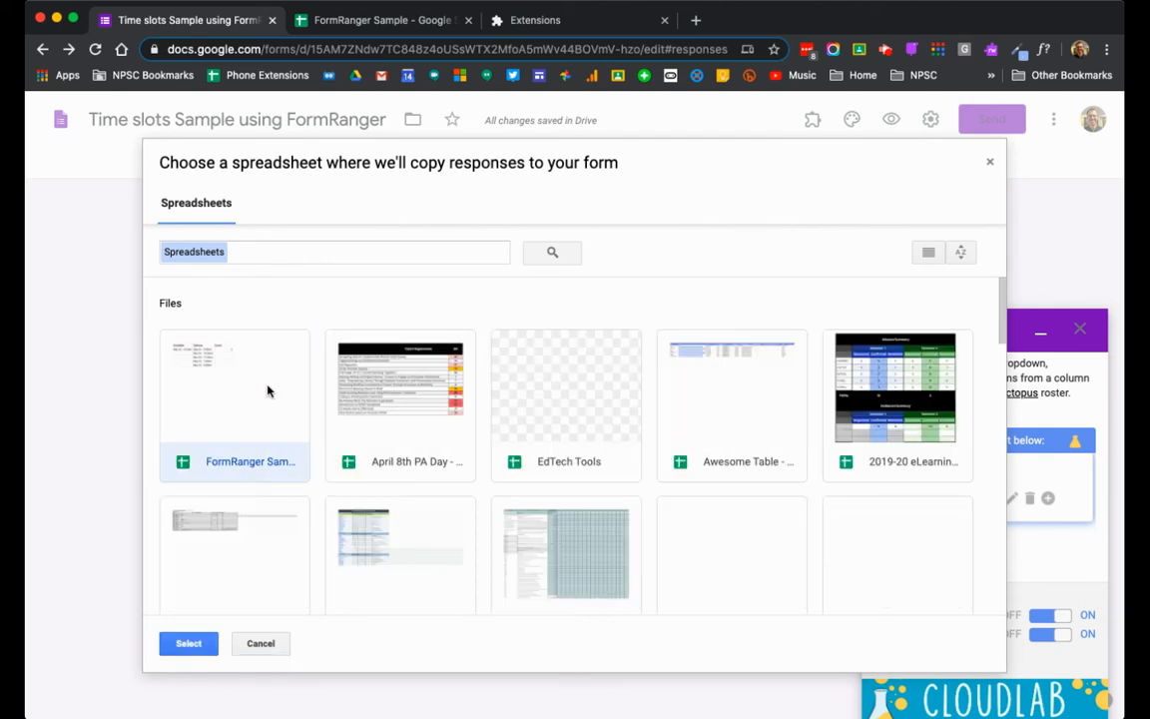
left_click(197, 644)
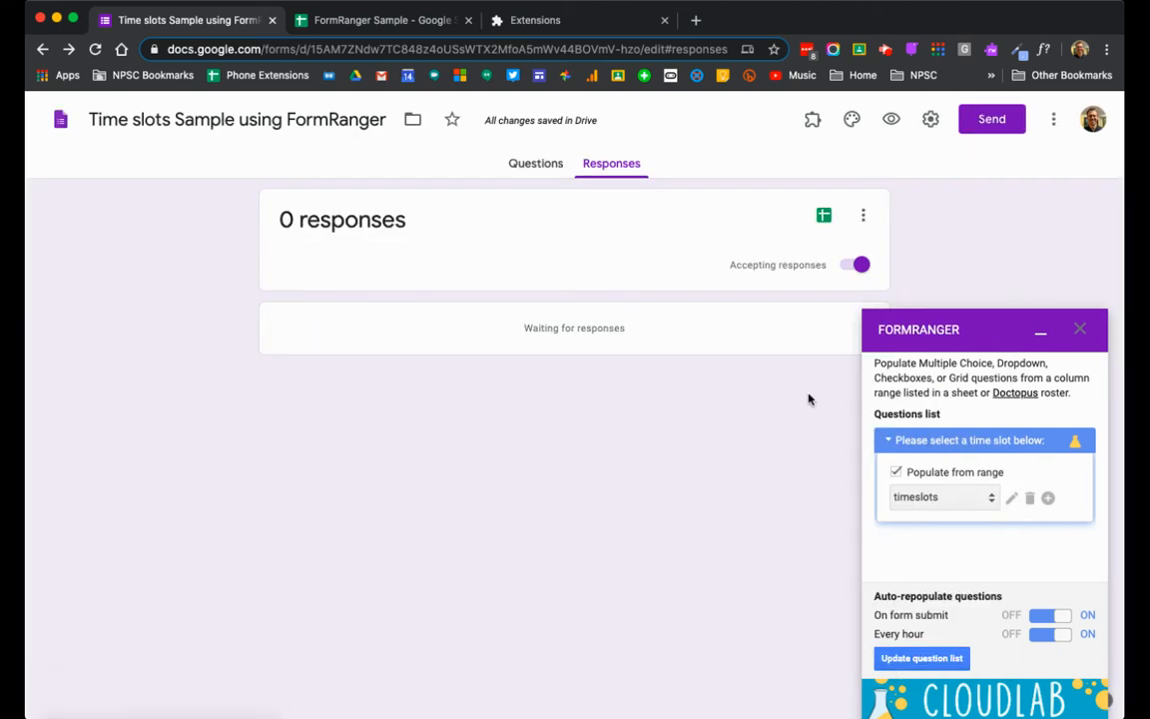
Examine the Form Responses 1 sheet and Sheet1's Options and Available entries in row 2 of the FormRanger Sample spreadsheet
left_click(388, 21)
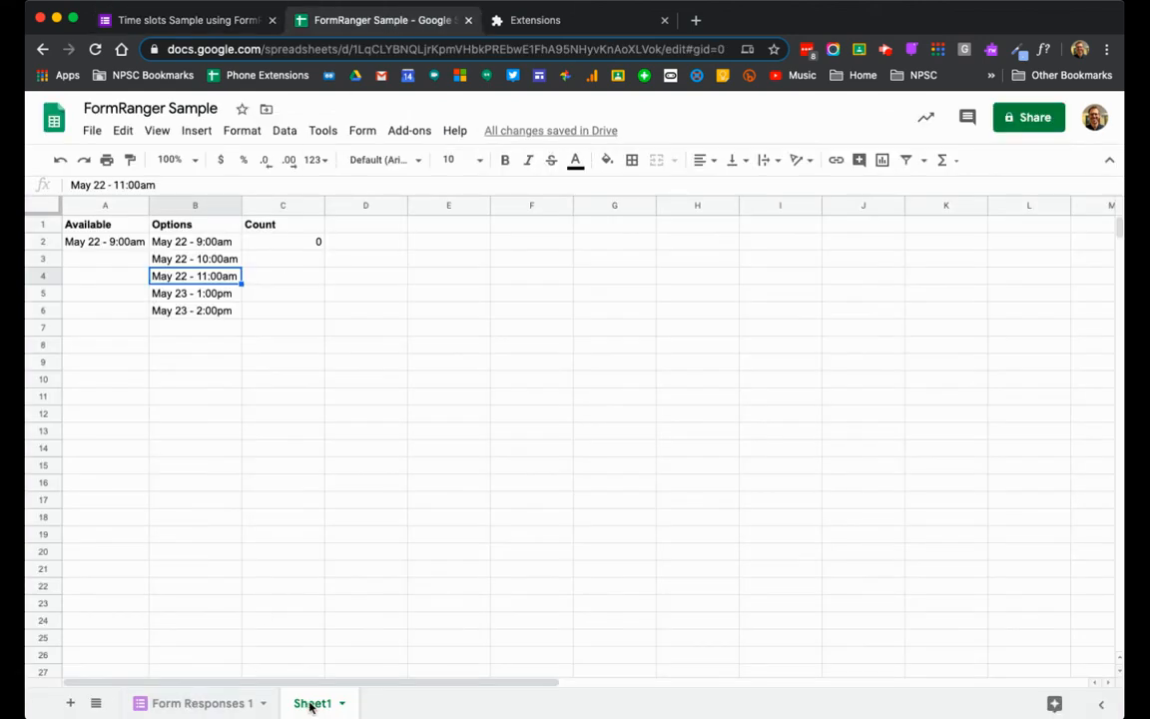
left_click(202, 705)
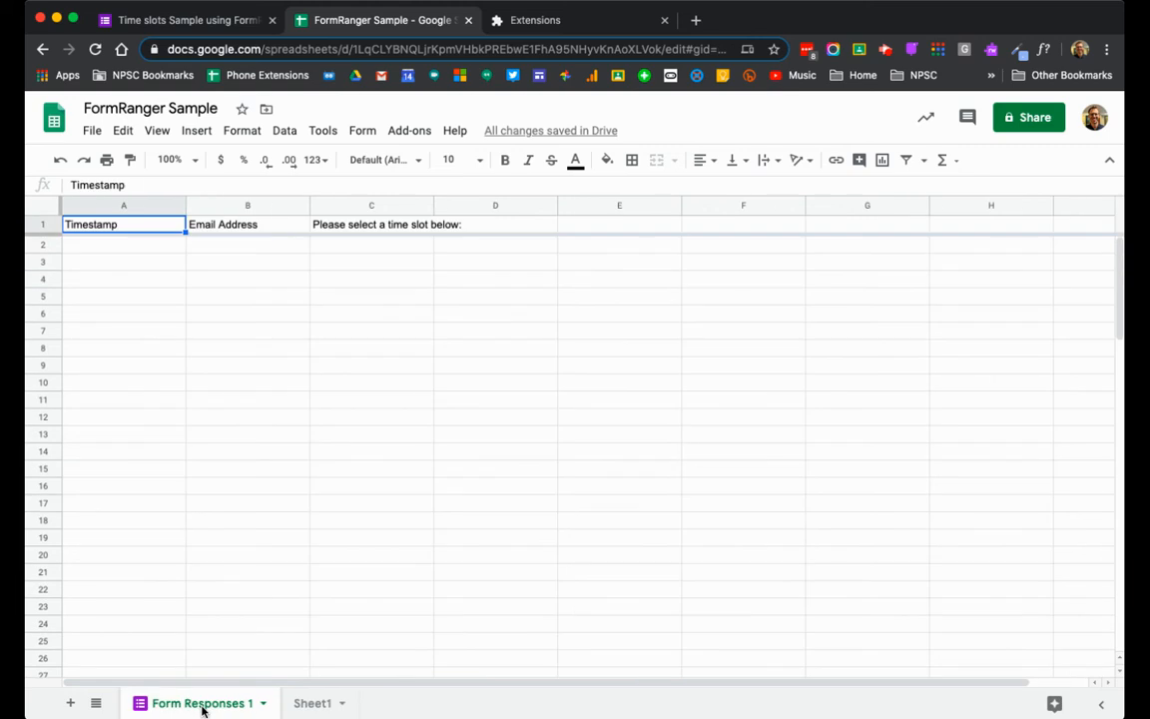
left_click(315, 703)
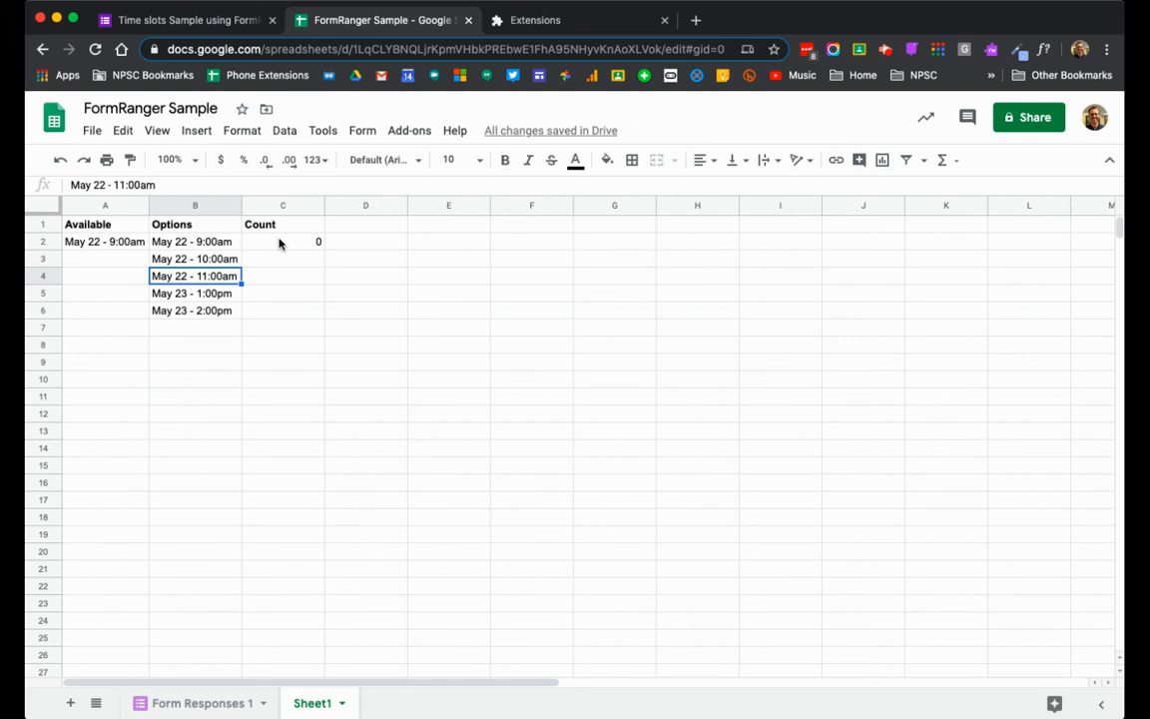
left_click(221, 243)
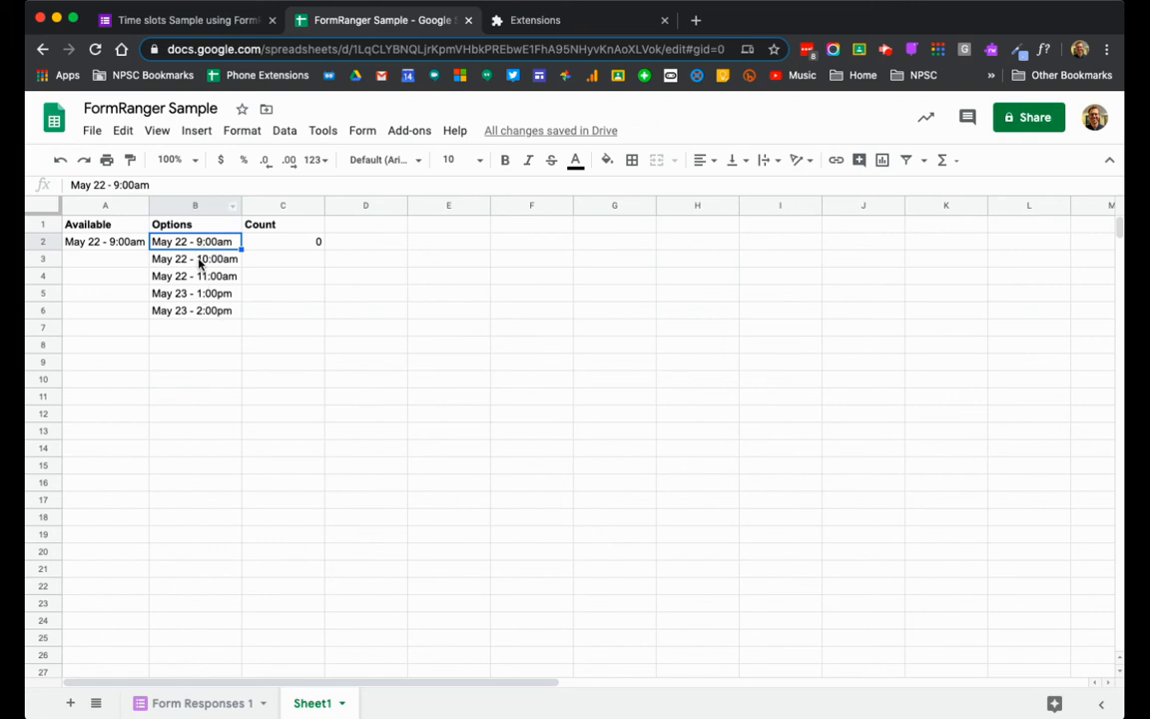
left_click(90, 240)
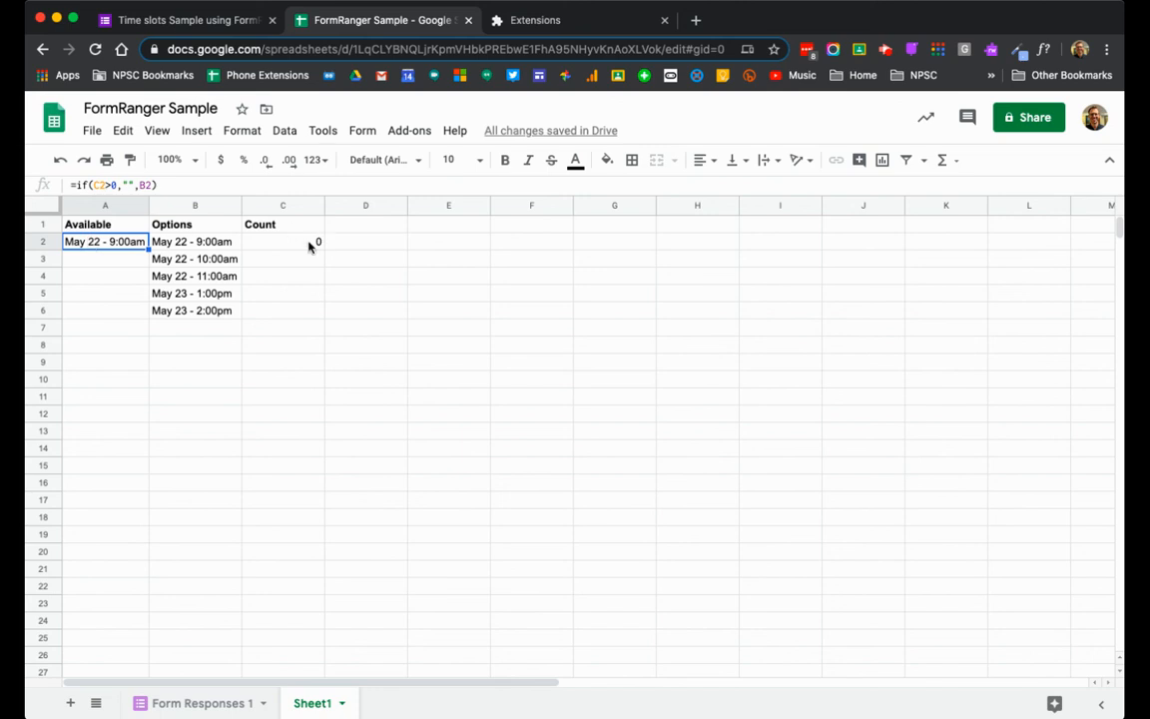
Replace the Count formula in Sheet1 cell C2 with a COUNTIF whose range is column C of Form Responses 1
left_click(306, 246)
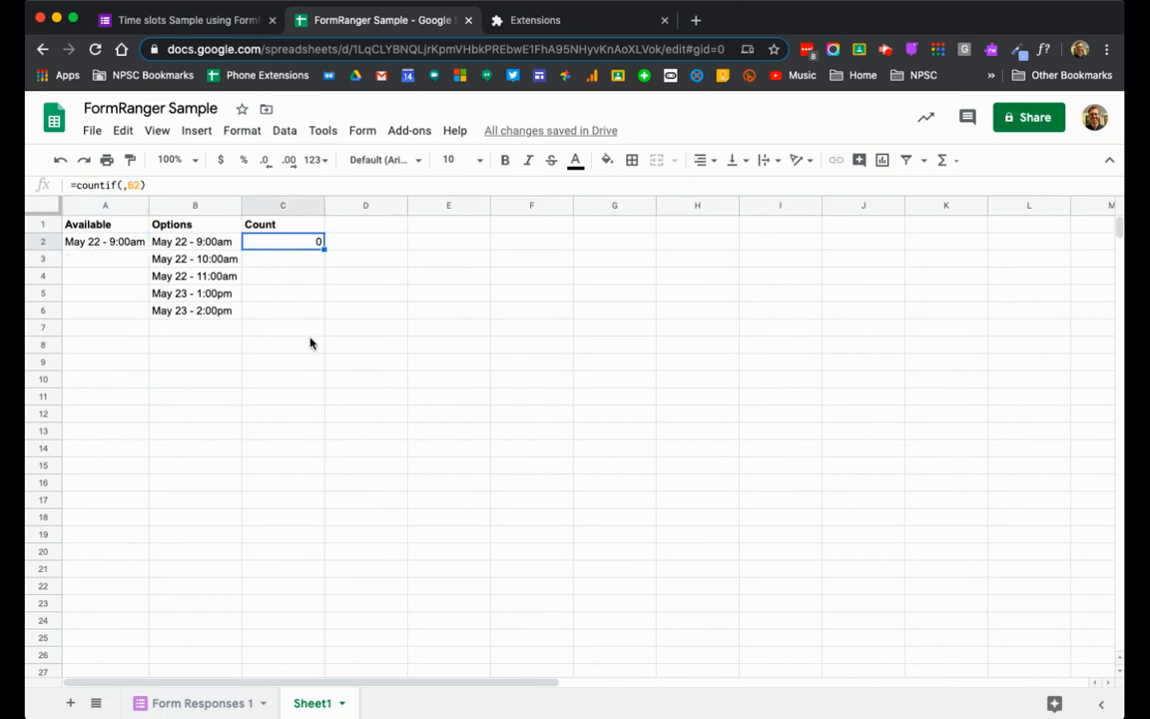
key("BackSpace")
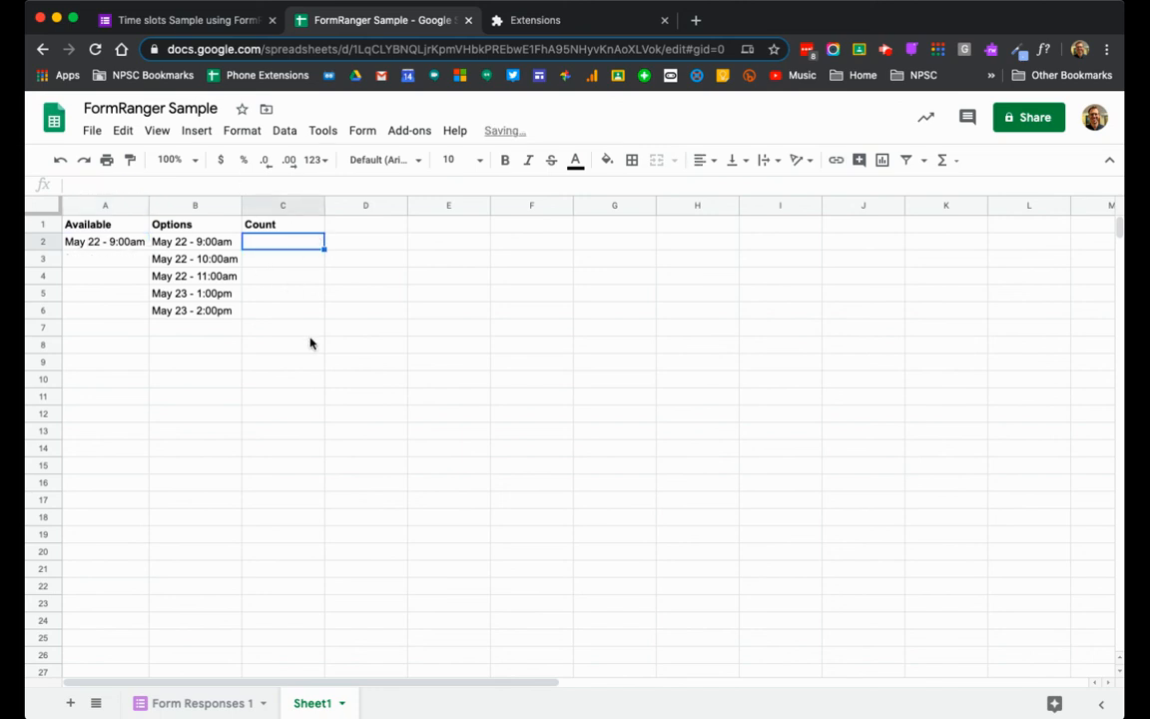
double_click(289, 240)
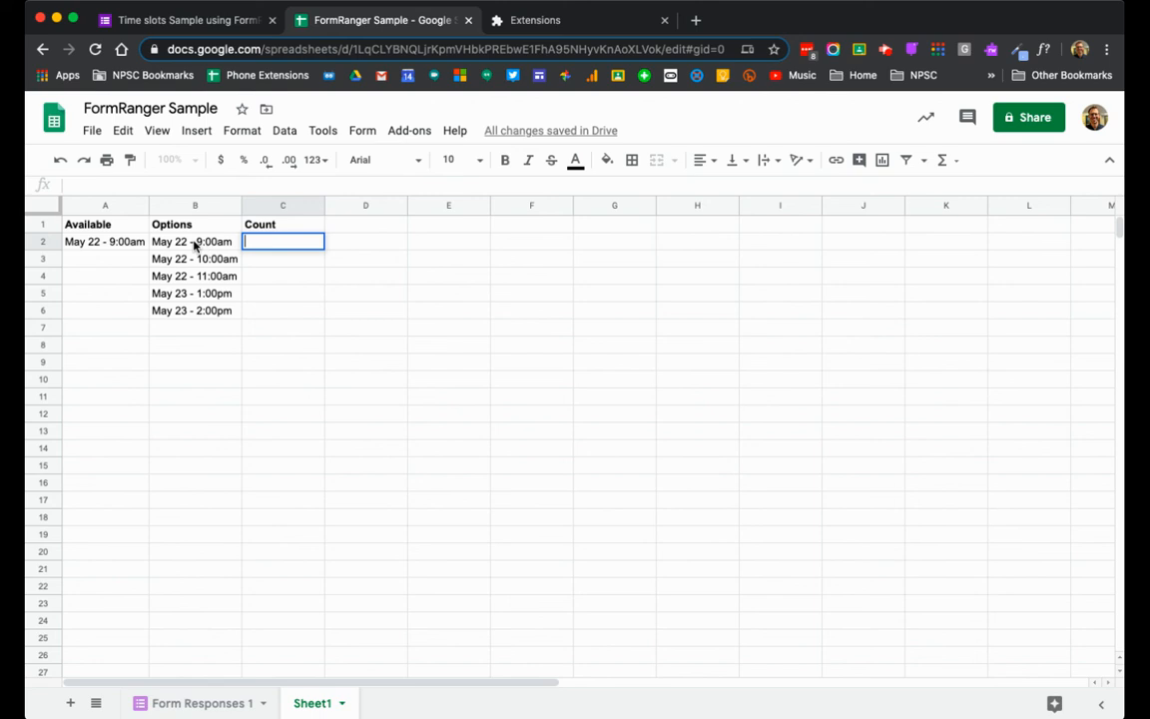
type("=countif")
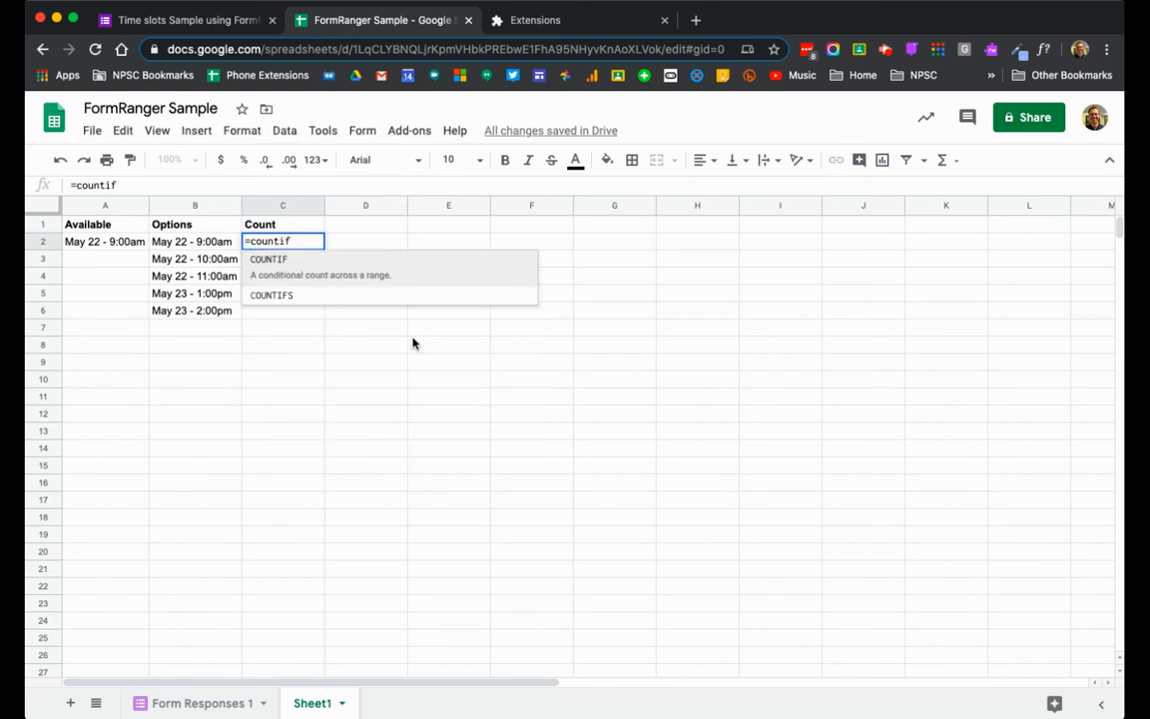
type("(")
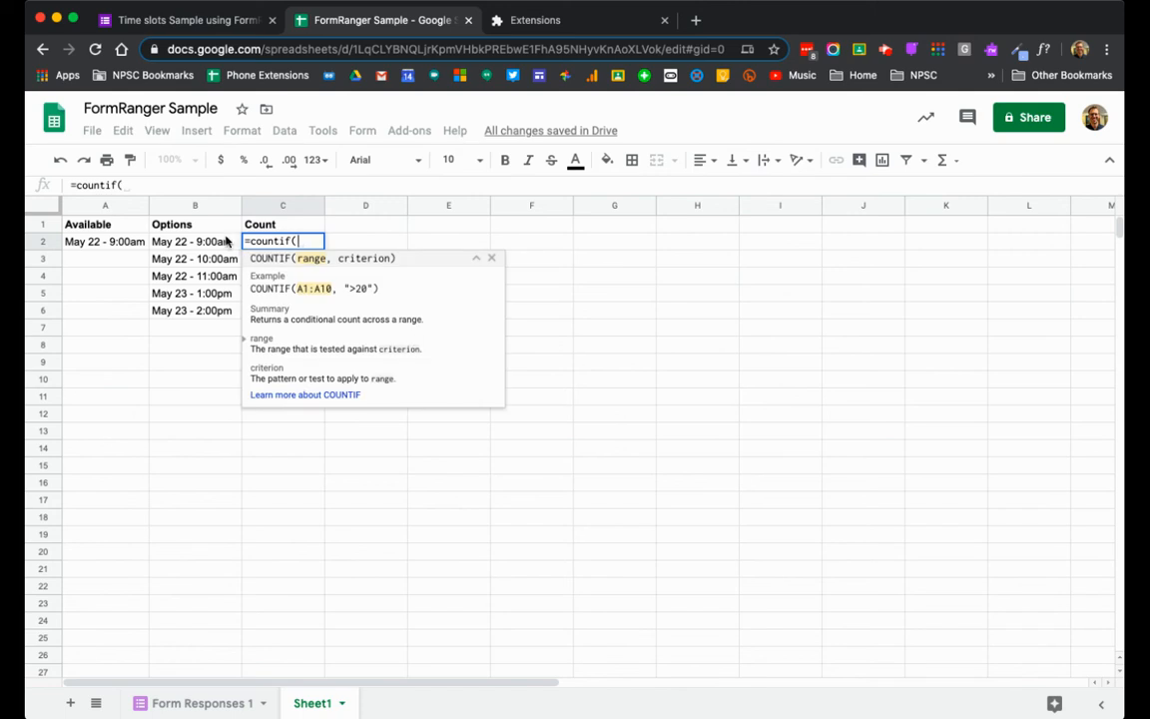
left_click(226, 703)
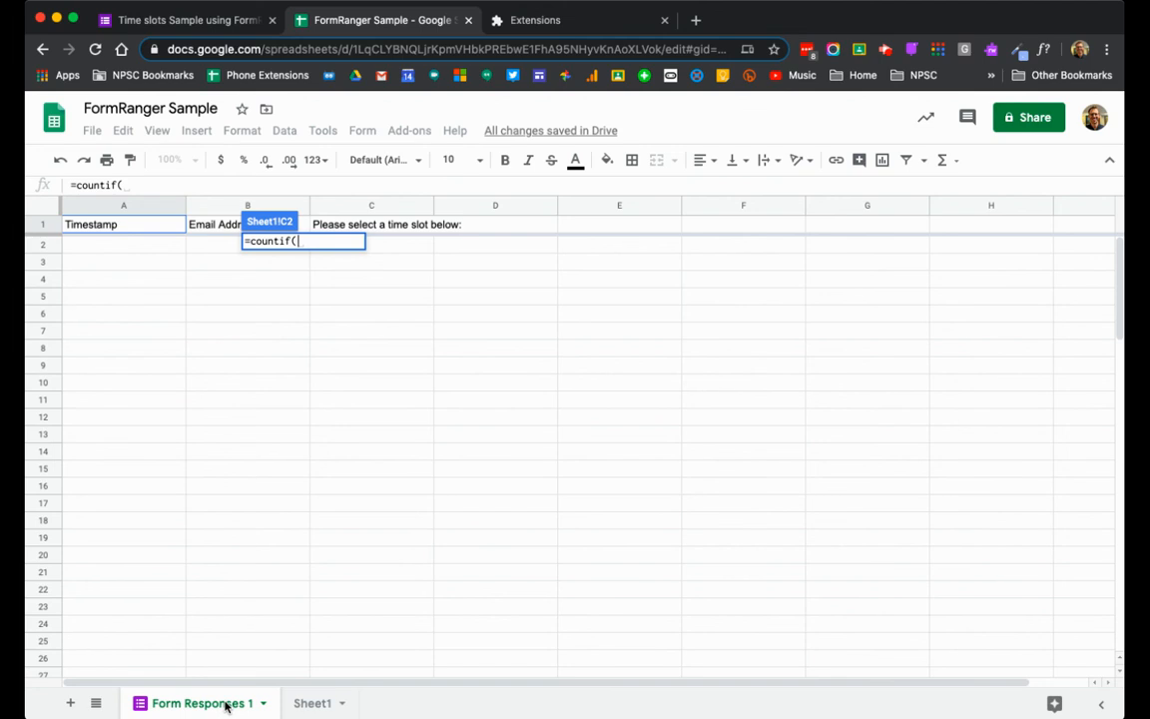
left_click(366, 207)
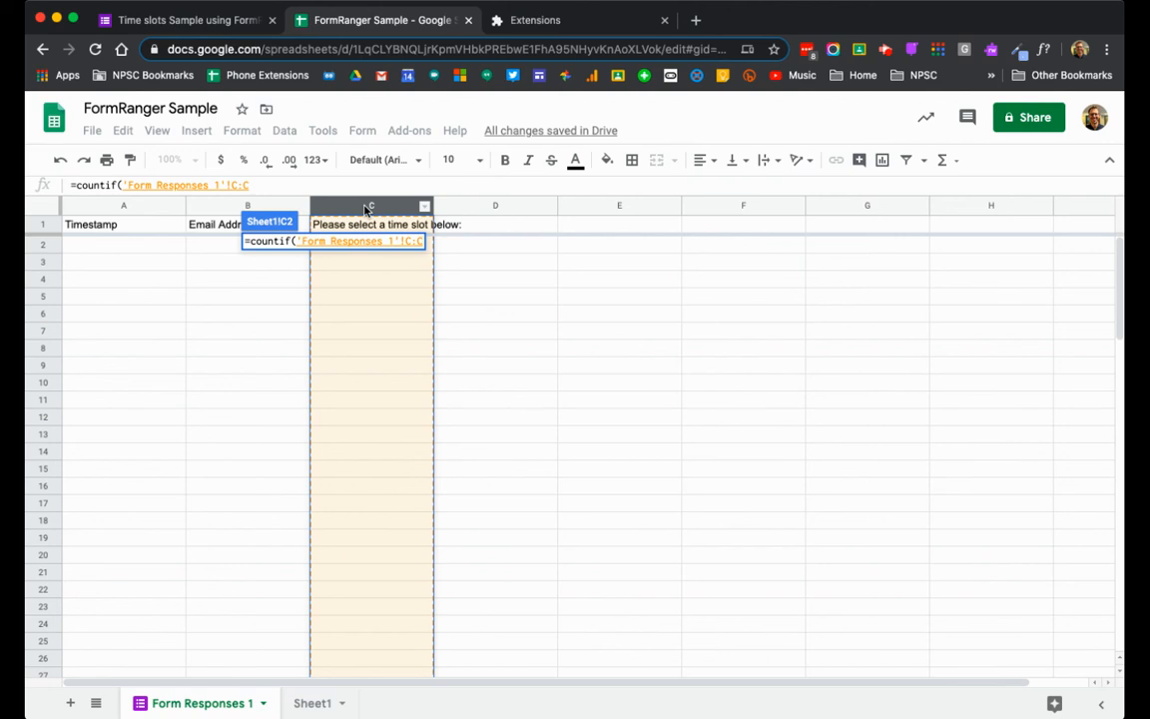
type(")")
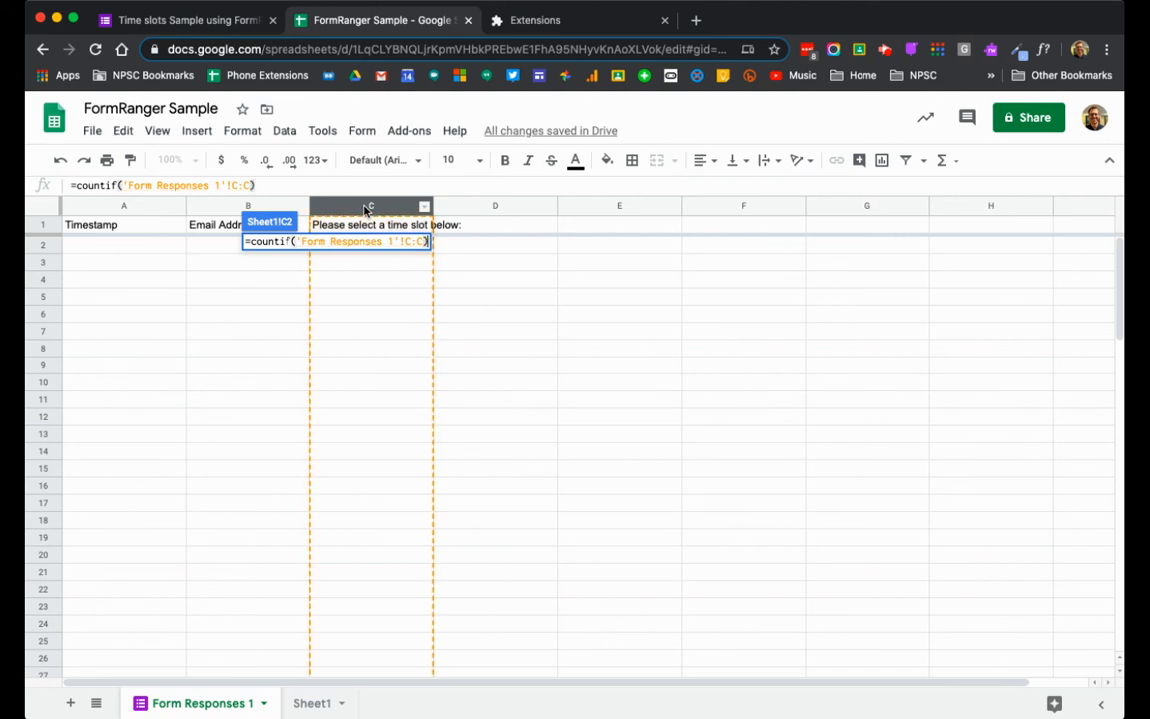
key("BackSpace")
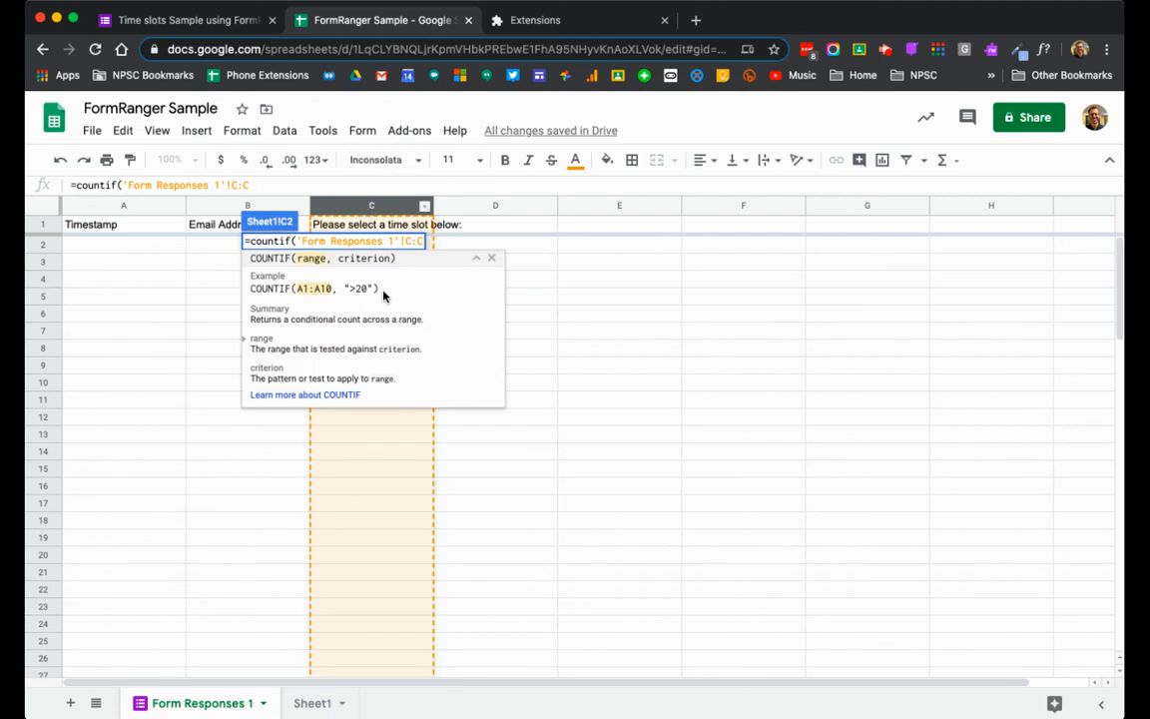
type(",")
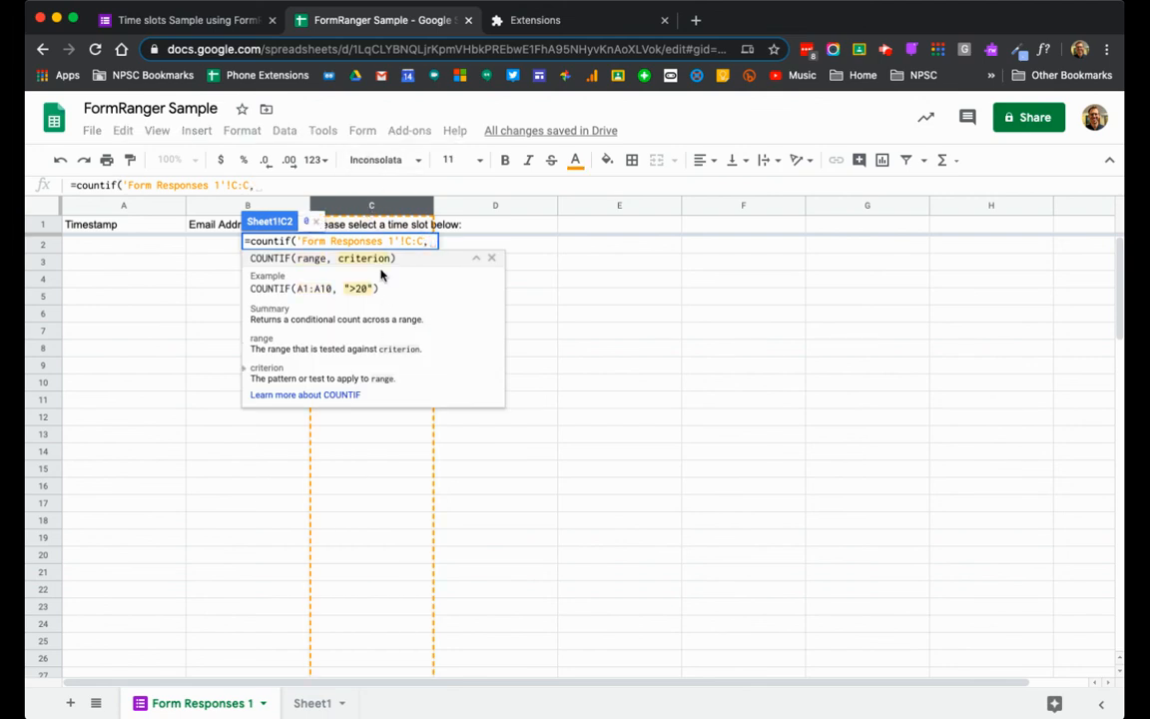
Complete the COUNTIF formula in C2 with Sheet1 cell B2 as its criterion
left_click(311, 702)
left_click(198, 243)
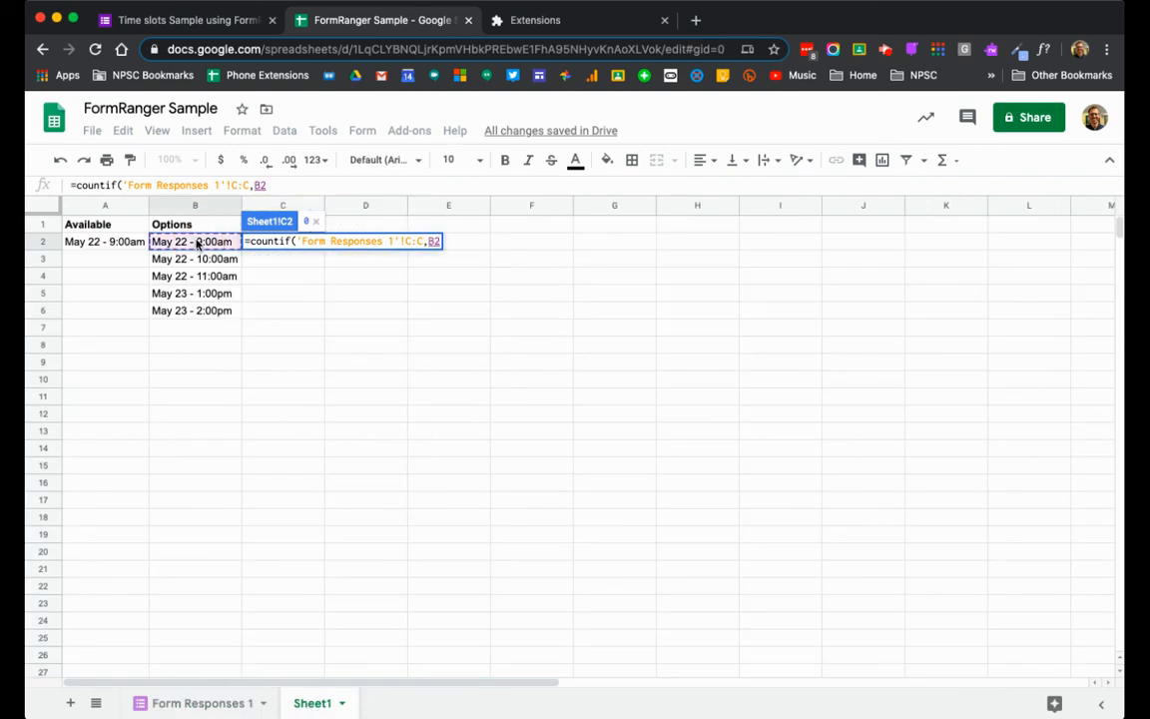
key("Return")
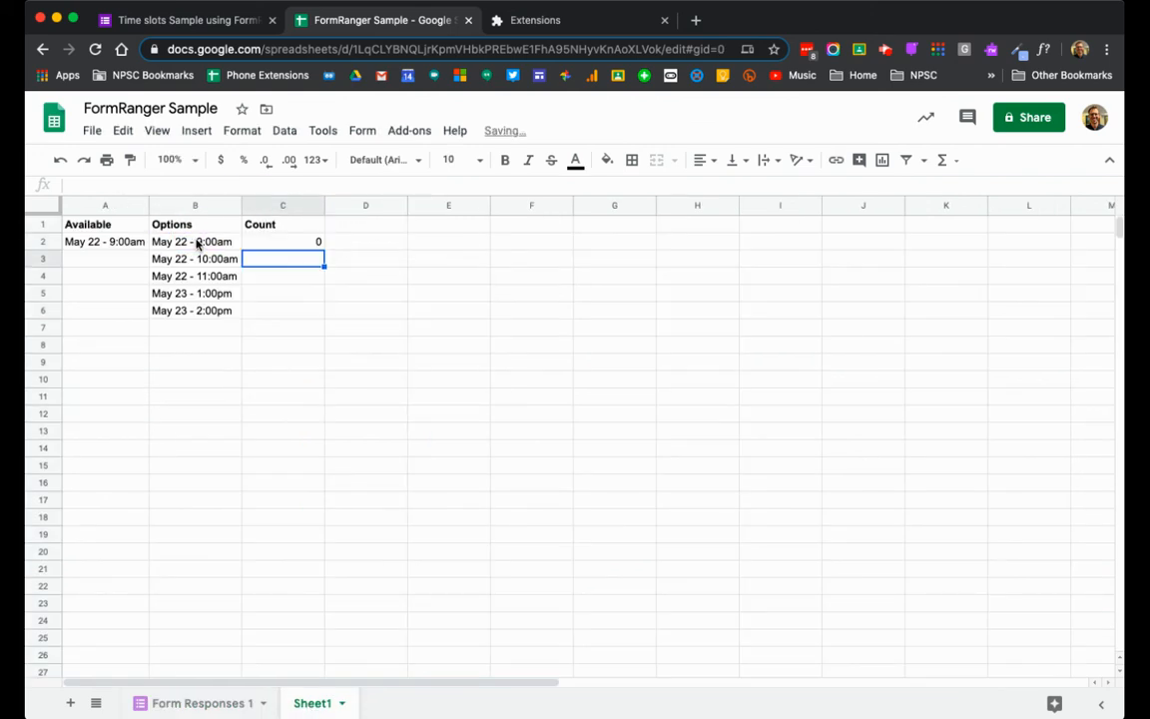
key("Up")
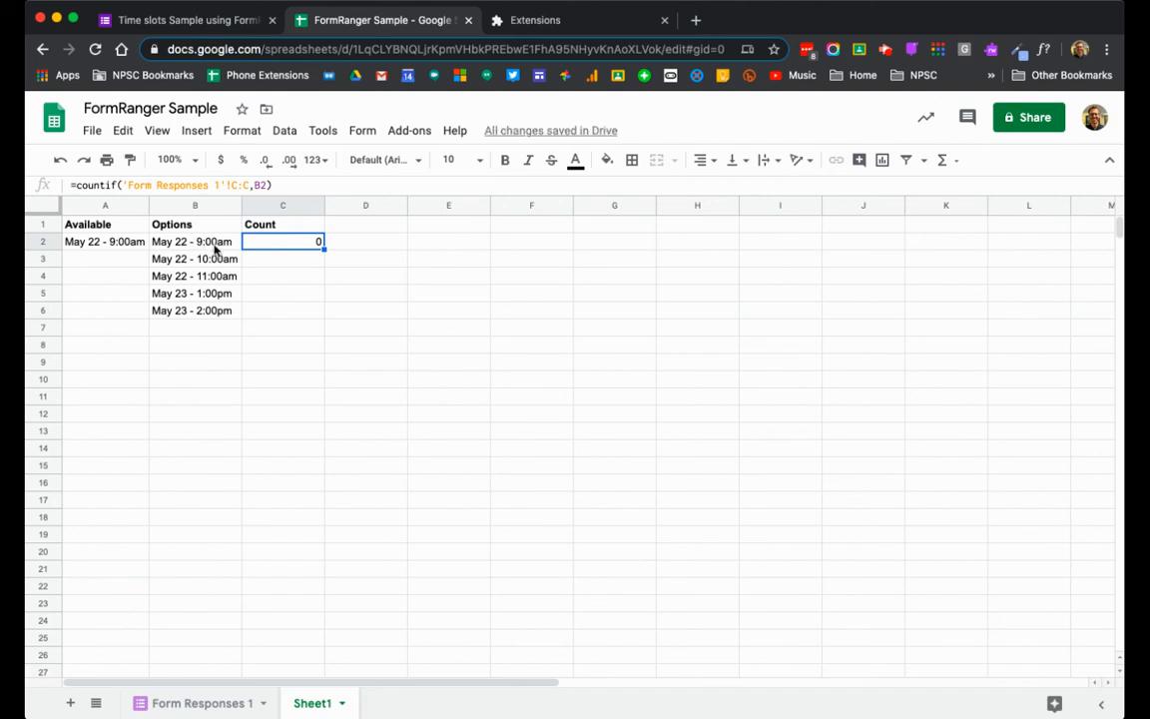
Fill the COUNTIF formula from C2 down to C6 so every option has a count
left_click(195, 242)
left_click(302, 250)
left_click_drag(323, 248, 325, 312)
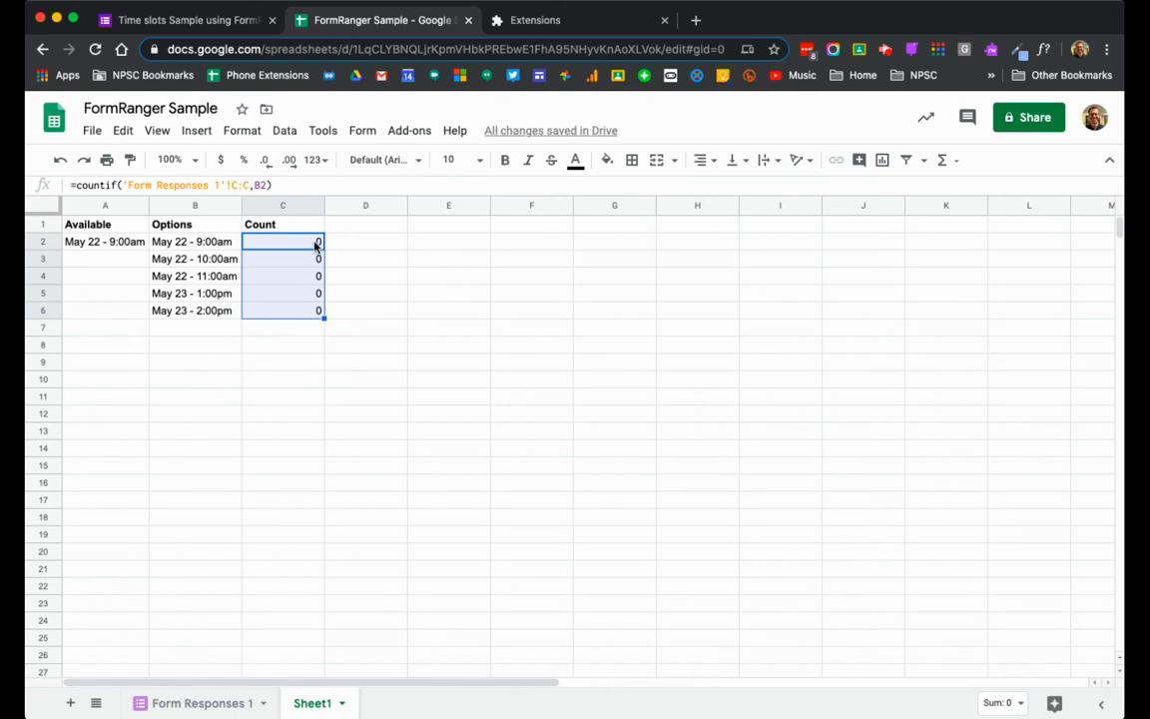
Re-enter the Available formula in Sheet1 cell A2 as =if(C2>0,"",B2), leaving the cell blank once its option is booked
left_click(238, 244)
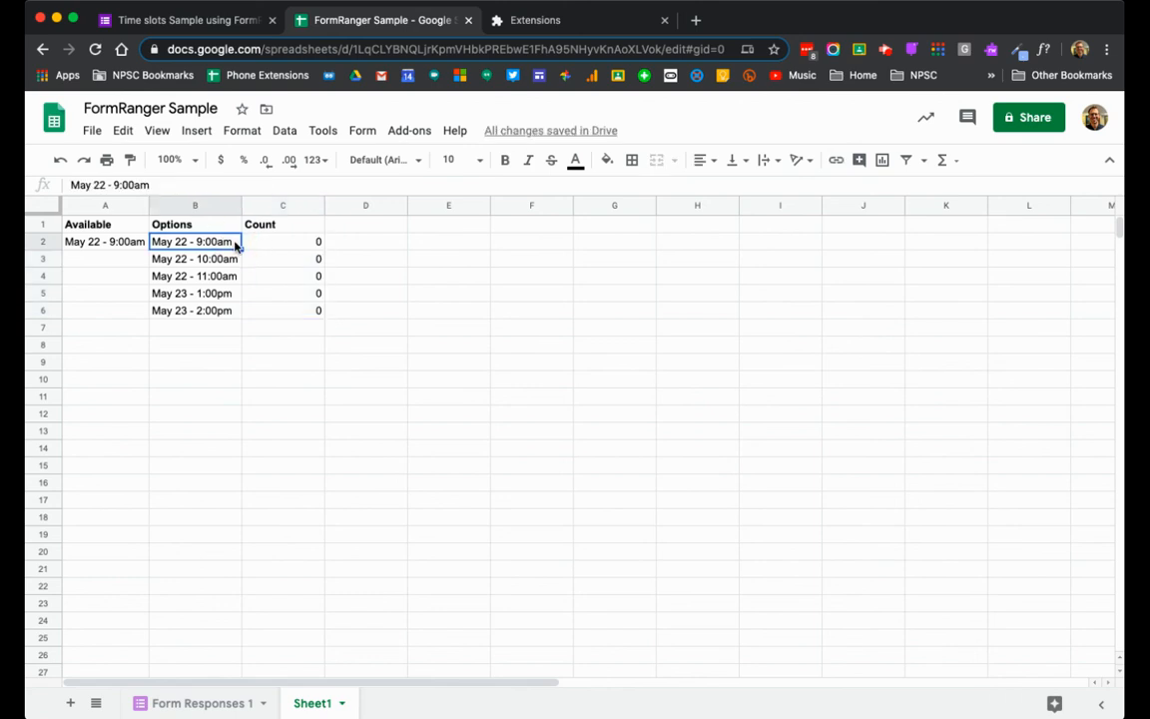
key("Left")
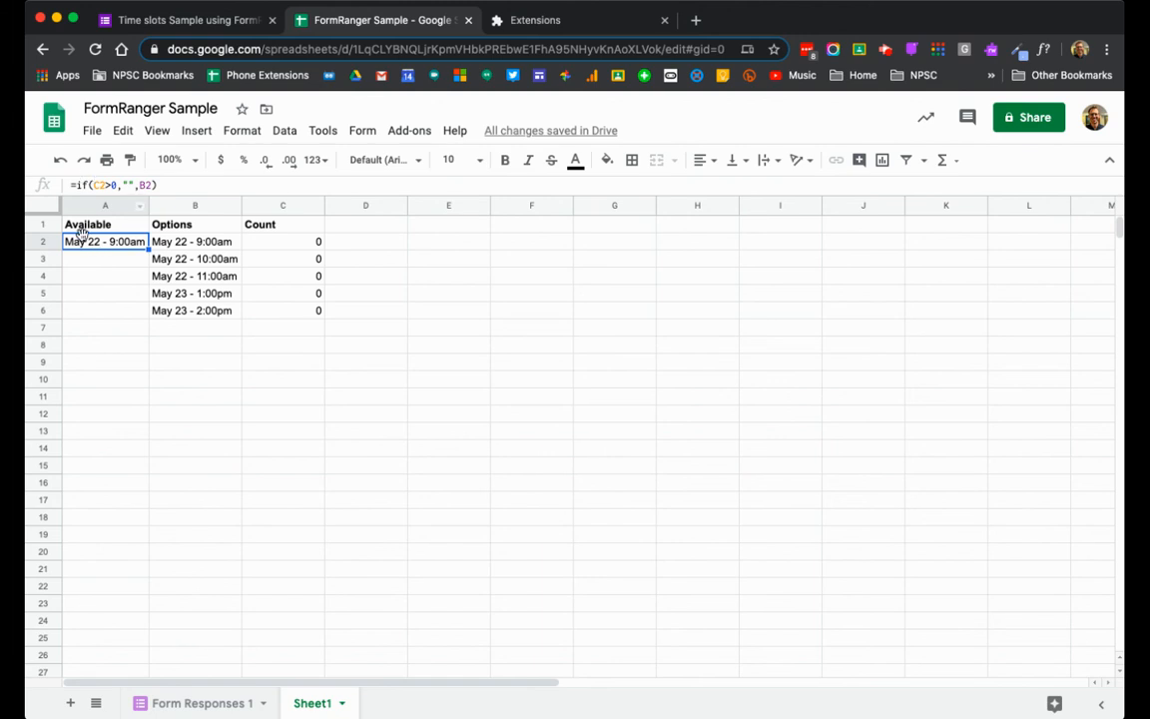
type("=")
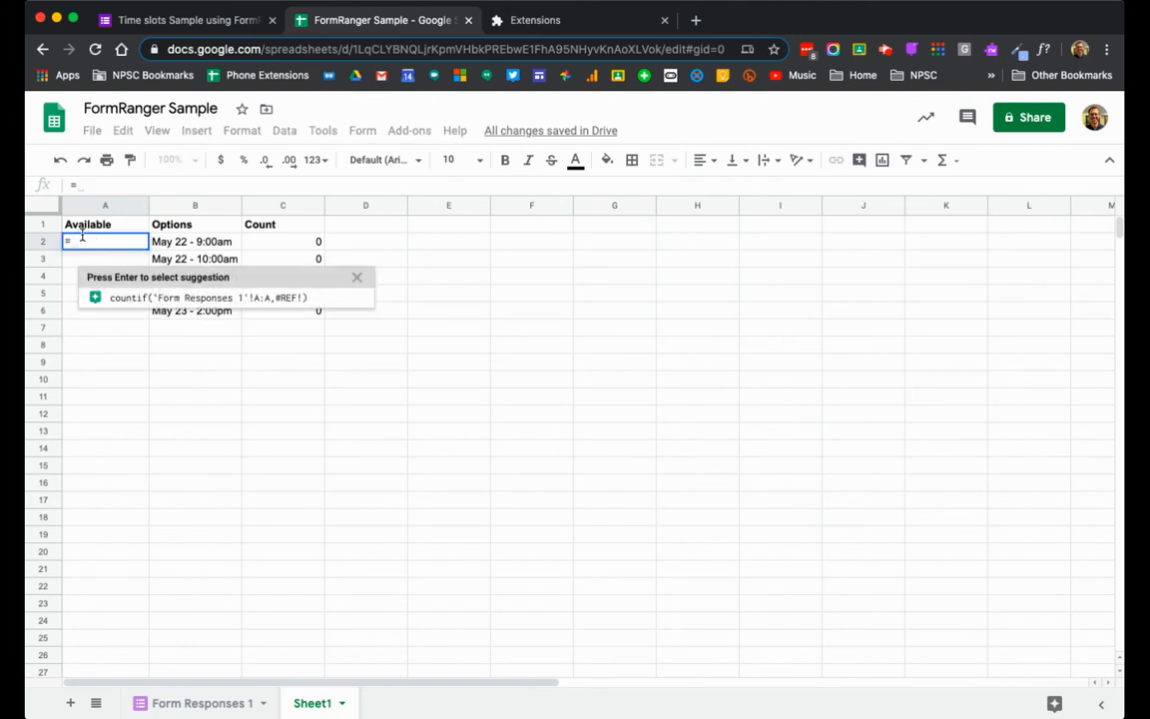
type("if")
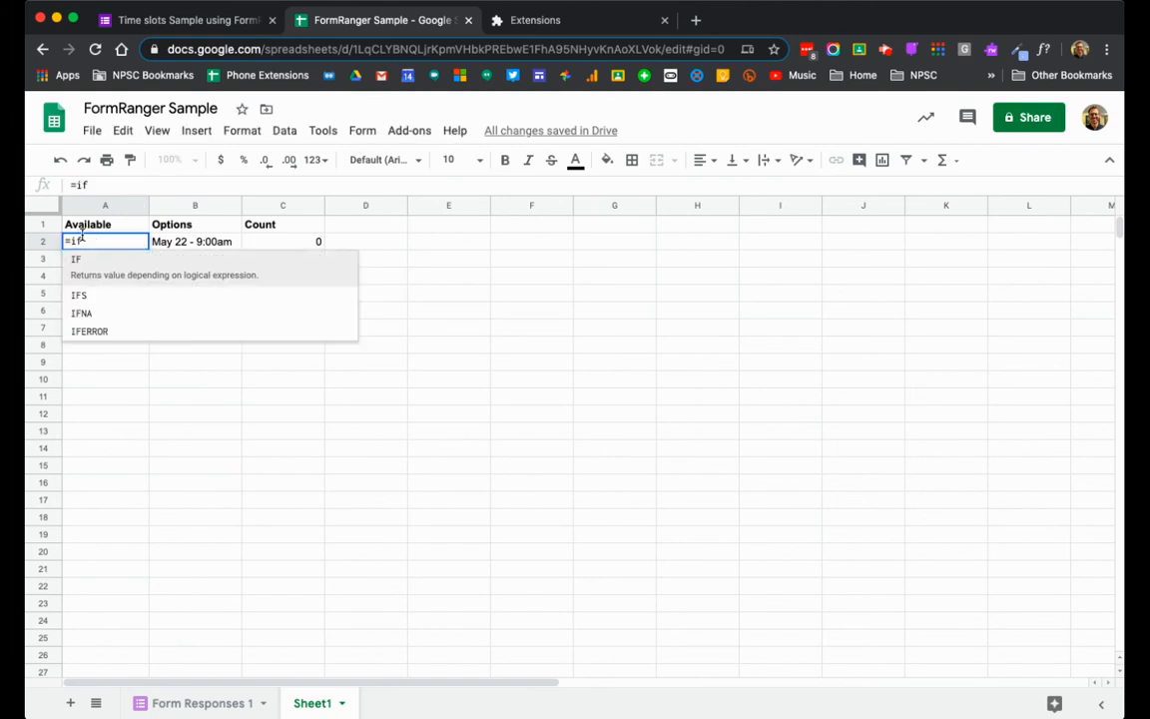
type("(")
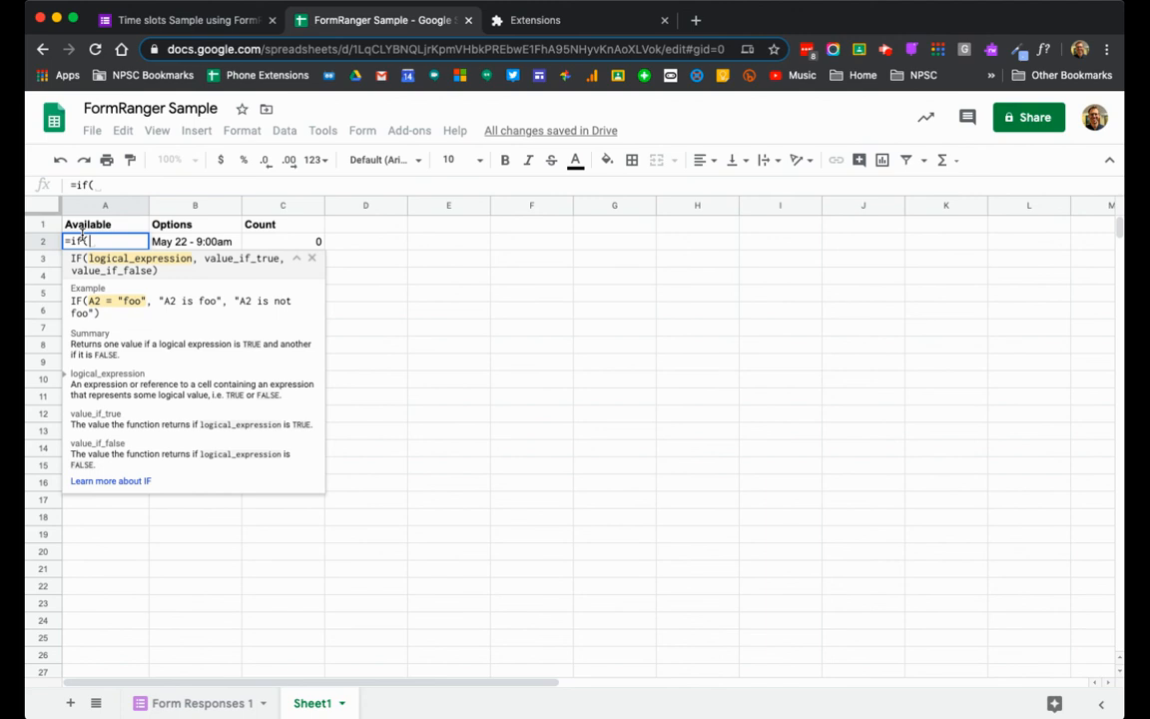
left_click(272, 237)
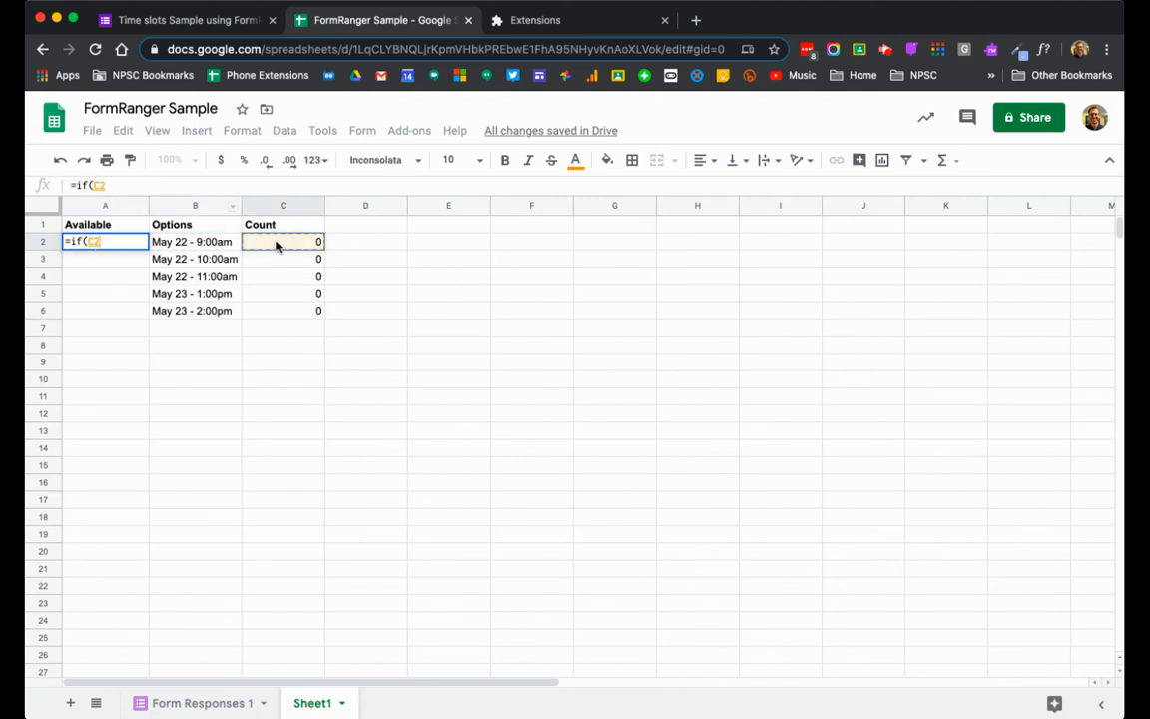
type(">")
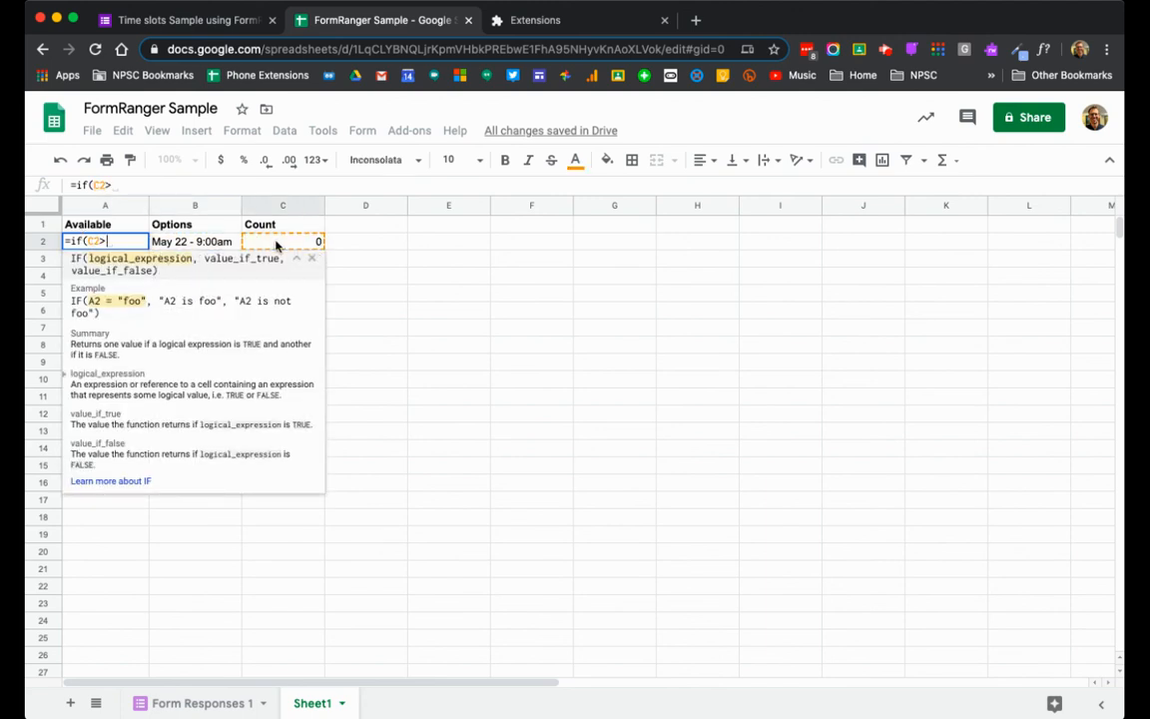
type("0")
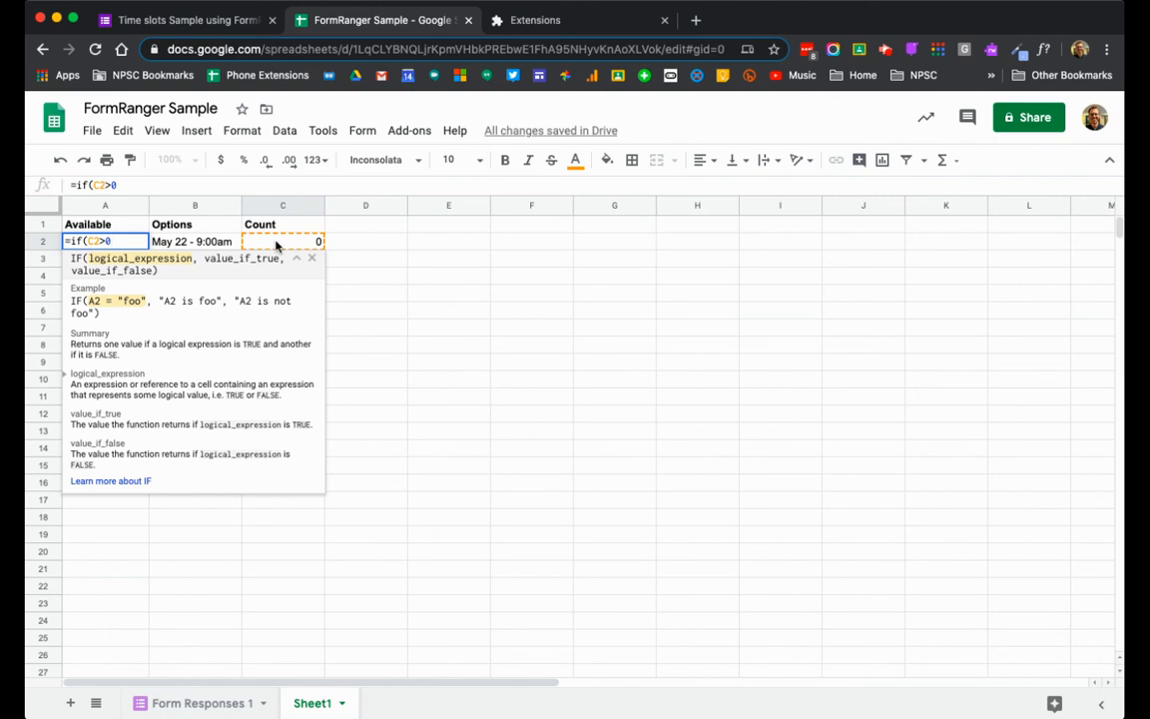
type(",\"")
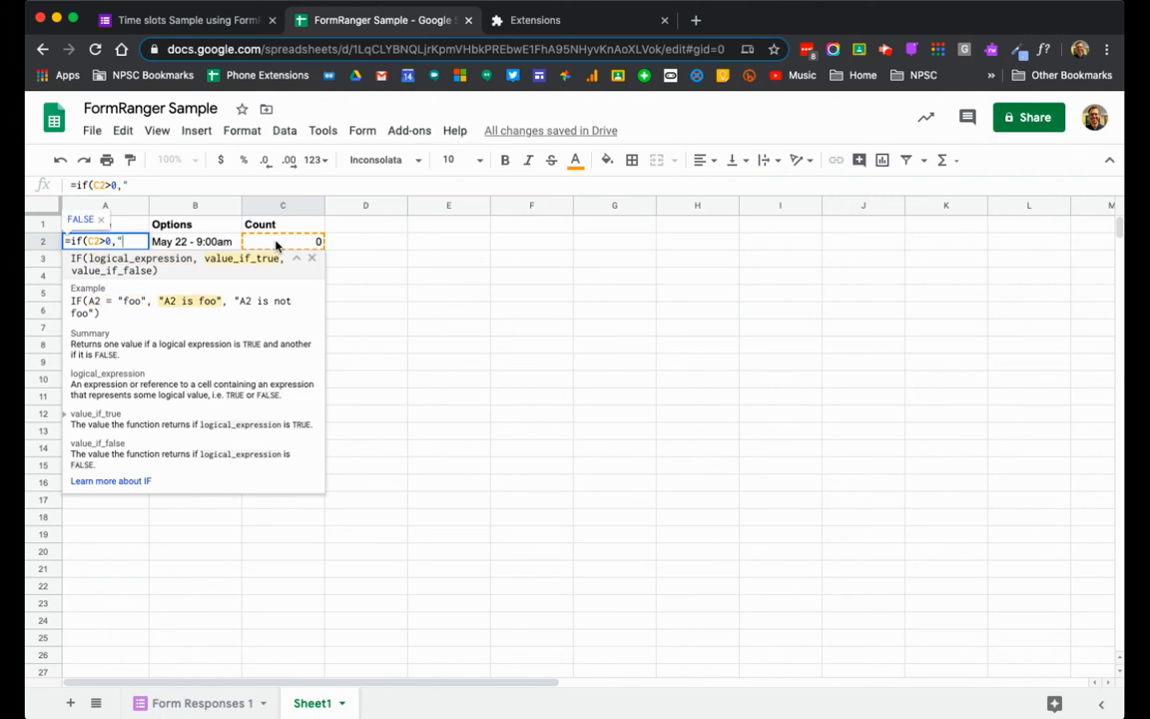
type("\"")
type(",")
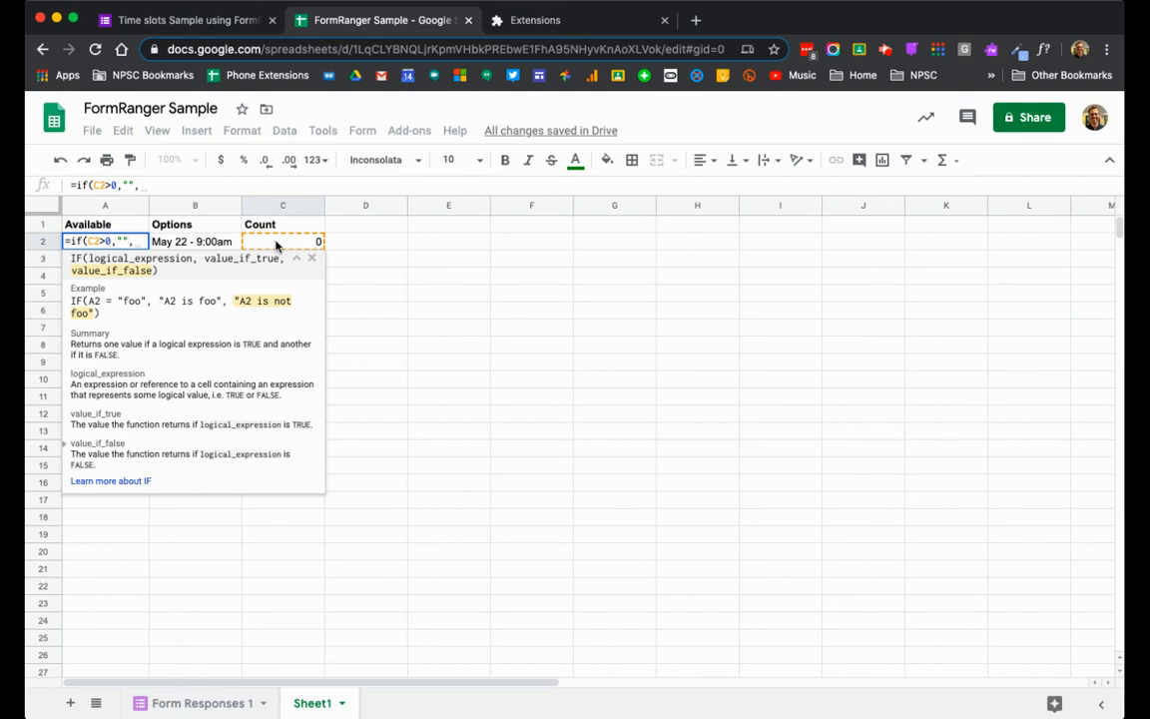
left_click(213, 243)
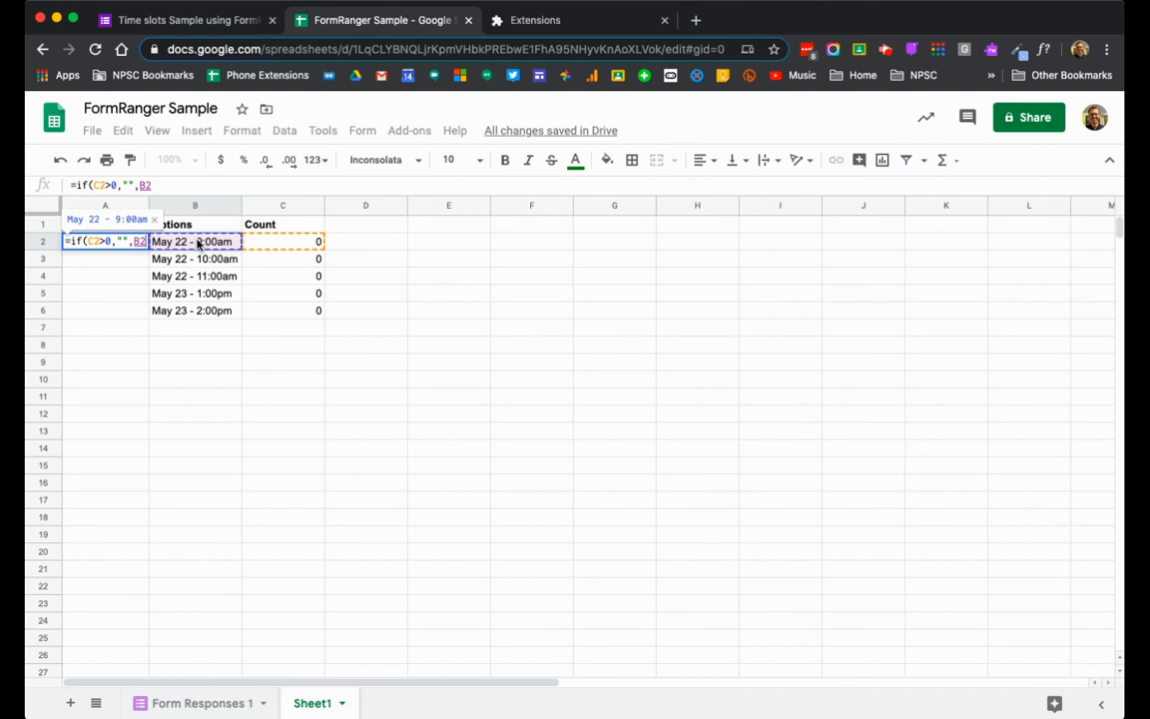
key("Return")
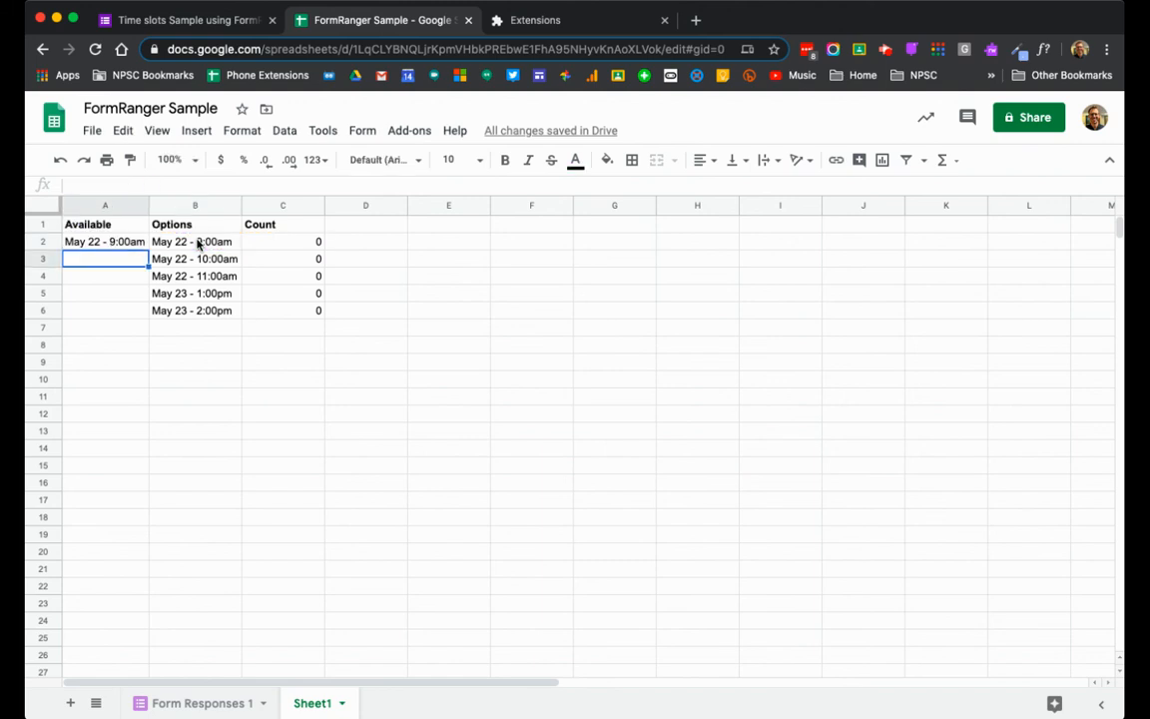
key("Up")
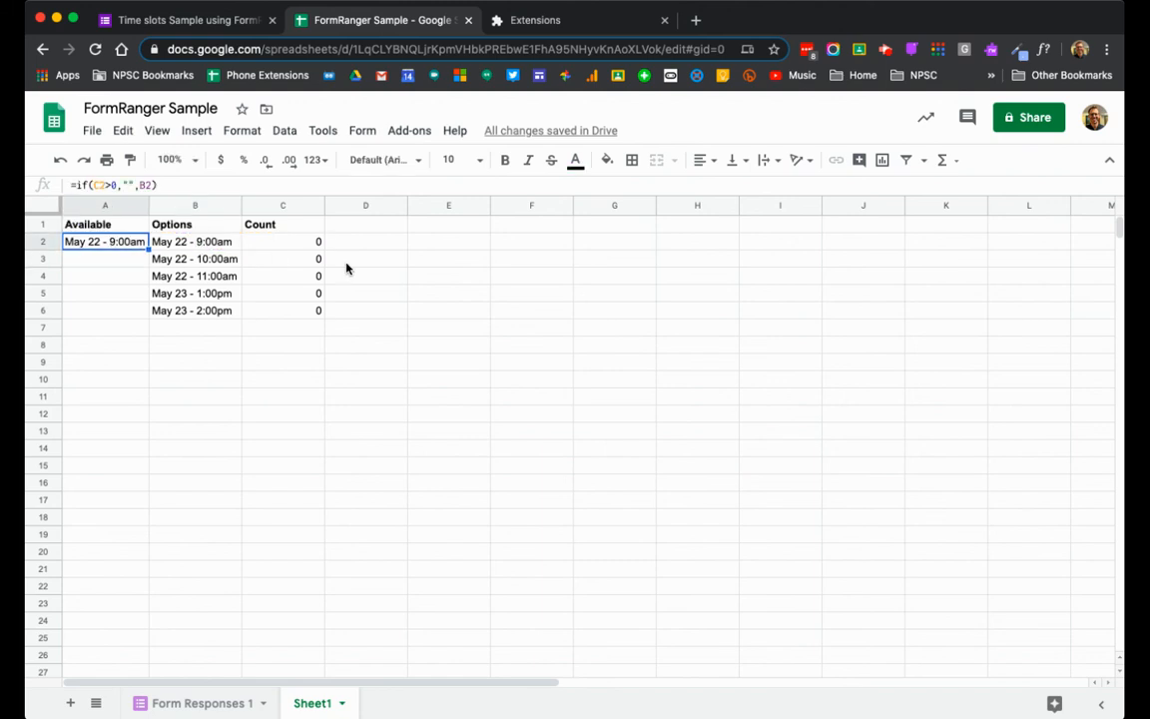
Fill the IF formula from A2 down to A6 and fit column A's width to its contents
left_click(303, 242)
left_click(130, 243)
left_click(149, 249)
left_click_drag(149, 249, 150, 317)
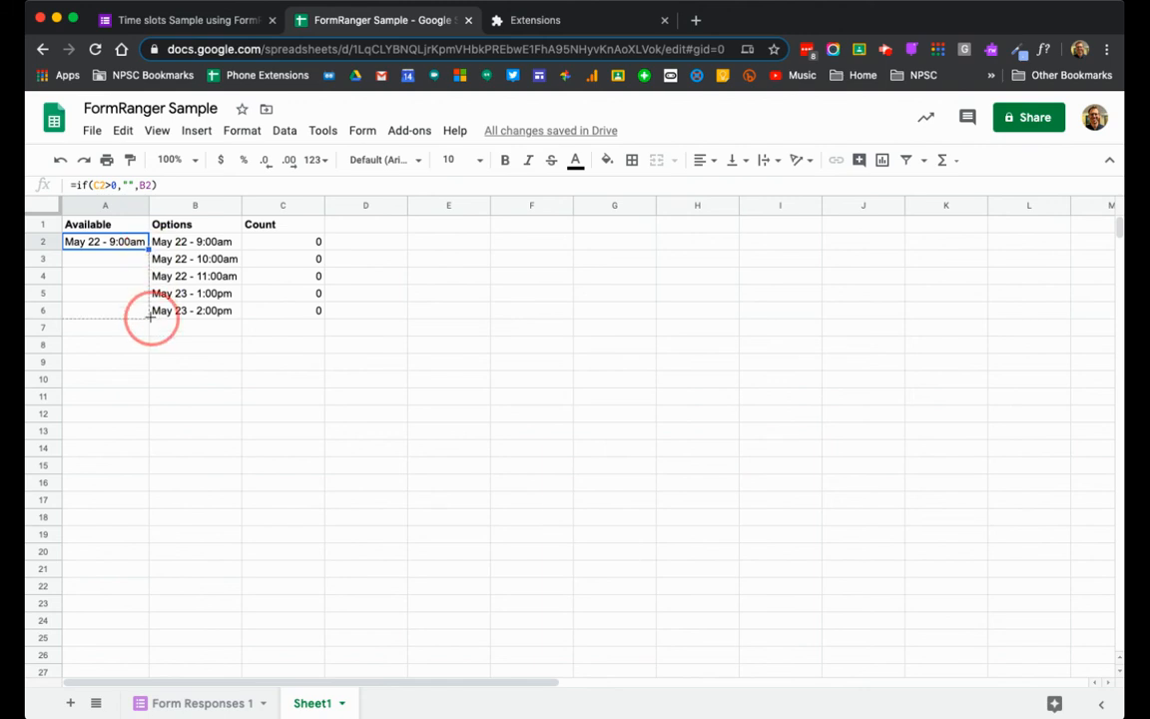
left_click_drag(149, 317, 149, 317)
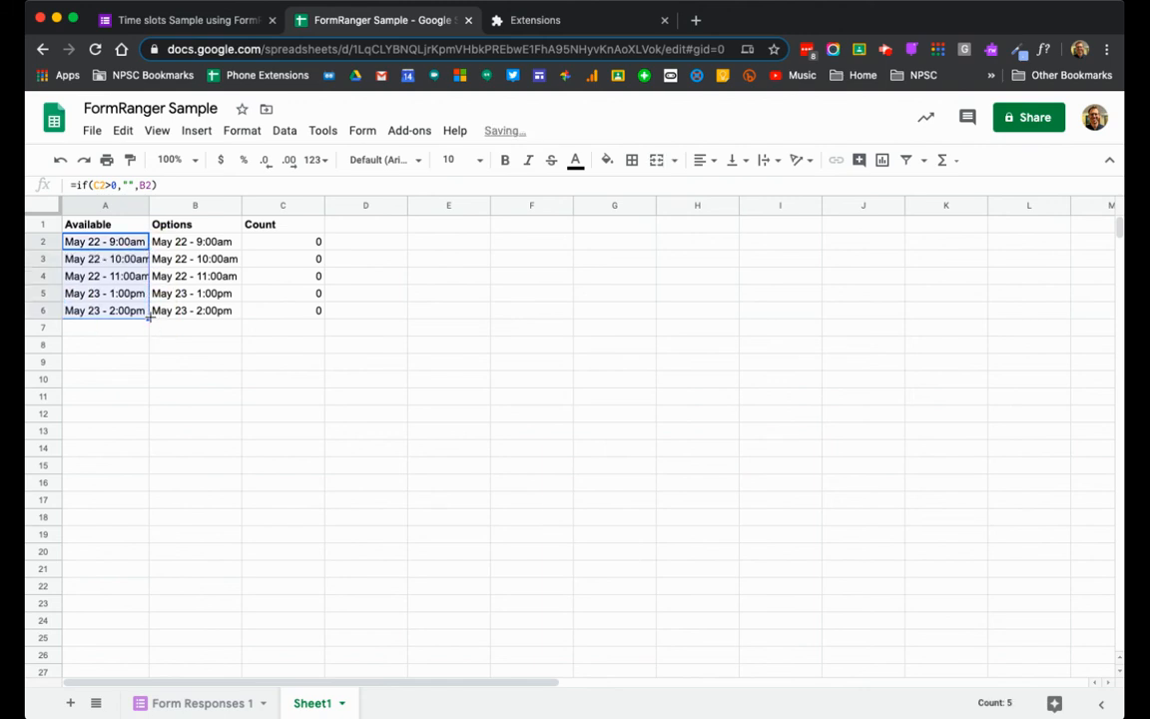
double_click(147, 203)
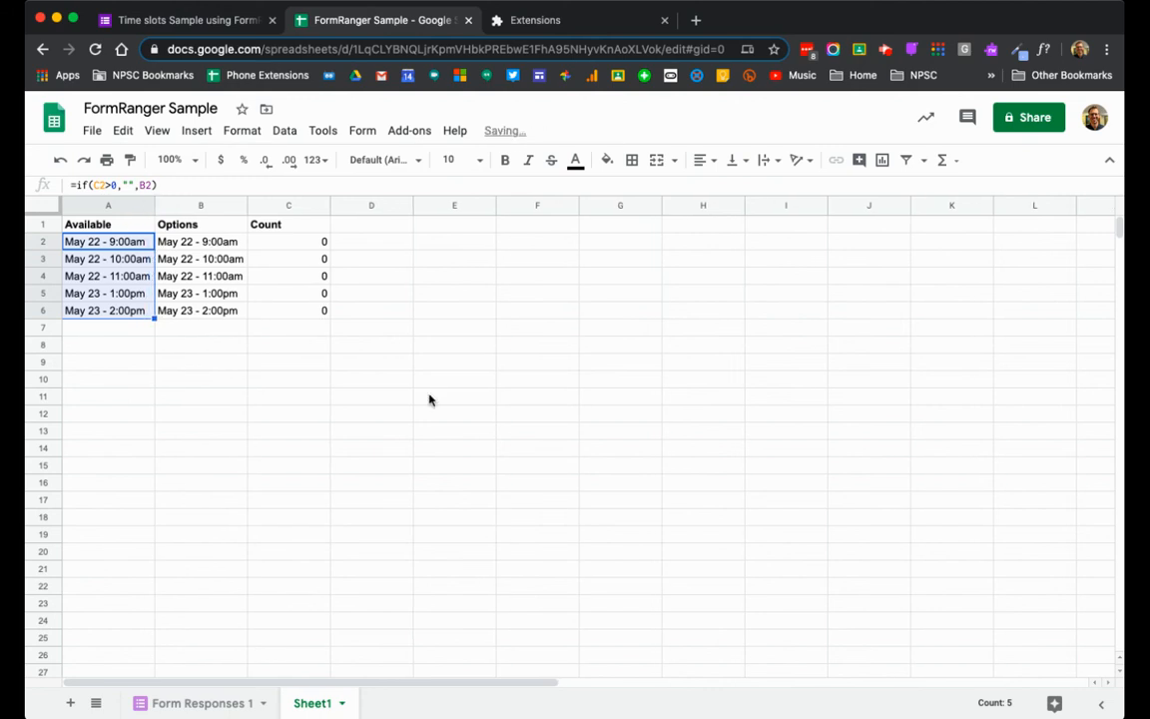
Update FormRanger's question list in the Time slots Sample form and display the time slot question's choices
left_click(213, 22)
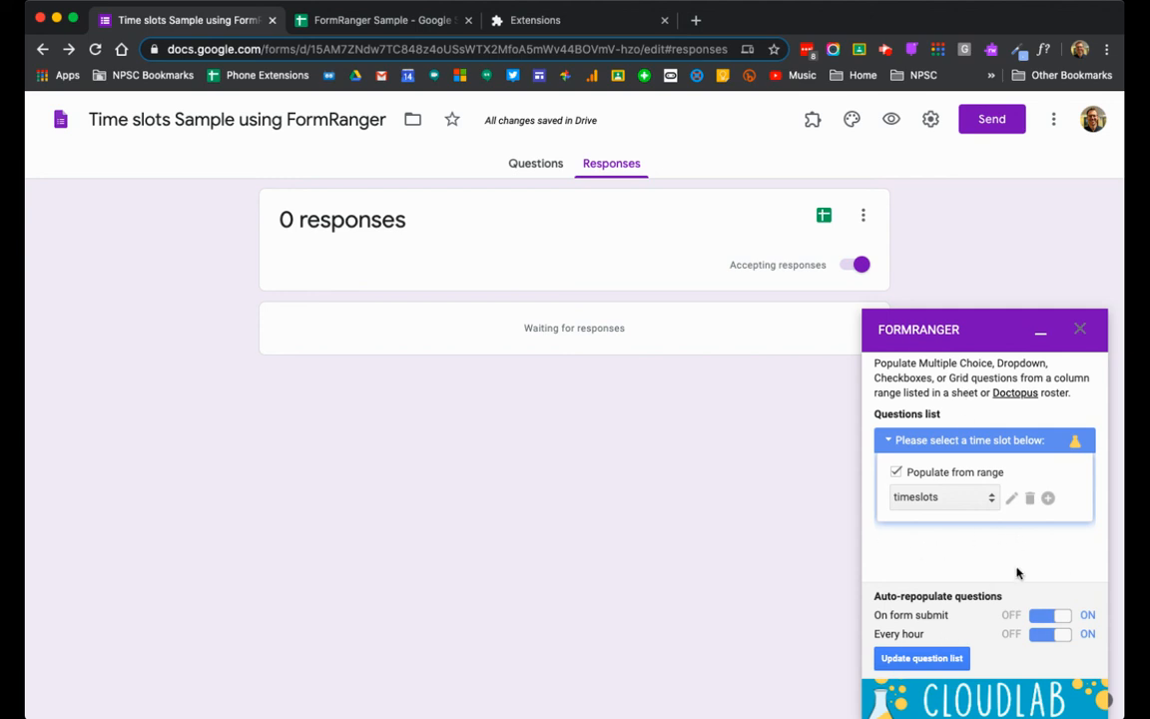
left_click(921, 663)
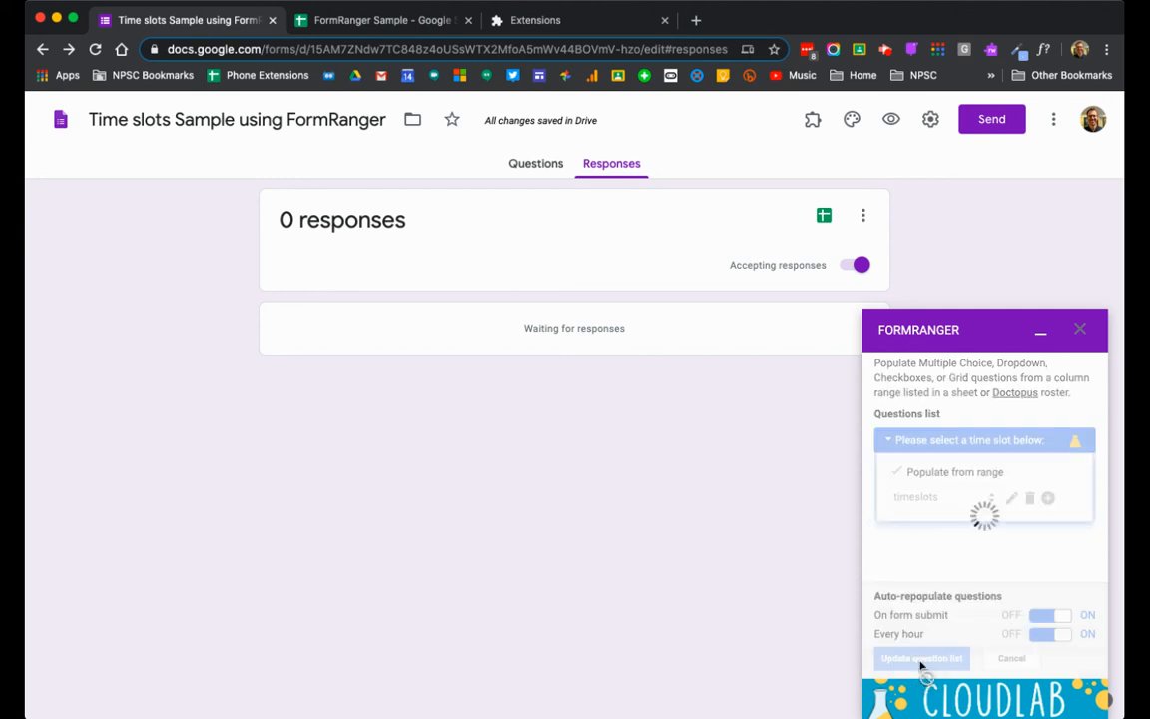
left_click(536, 166)
scroll(511, 598, "down", 3)
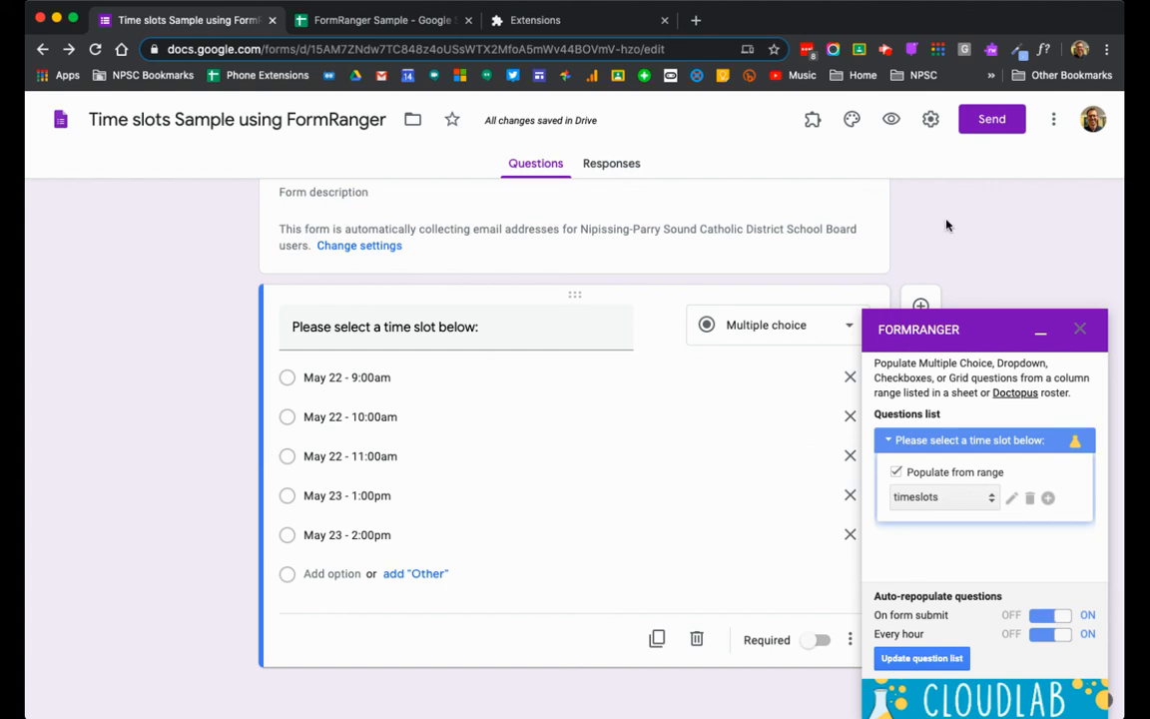
Preview the form and submit a test response choosing the May 22 - 11:00am time slot
left_click(891, 119)
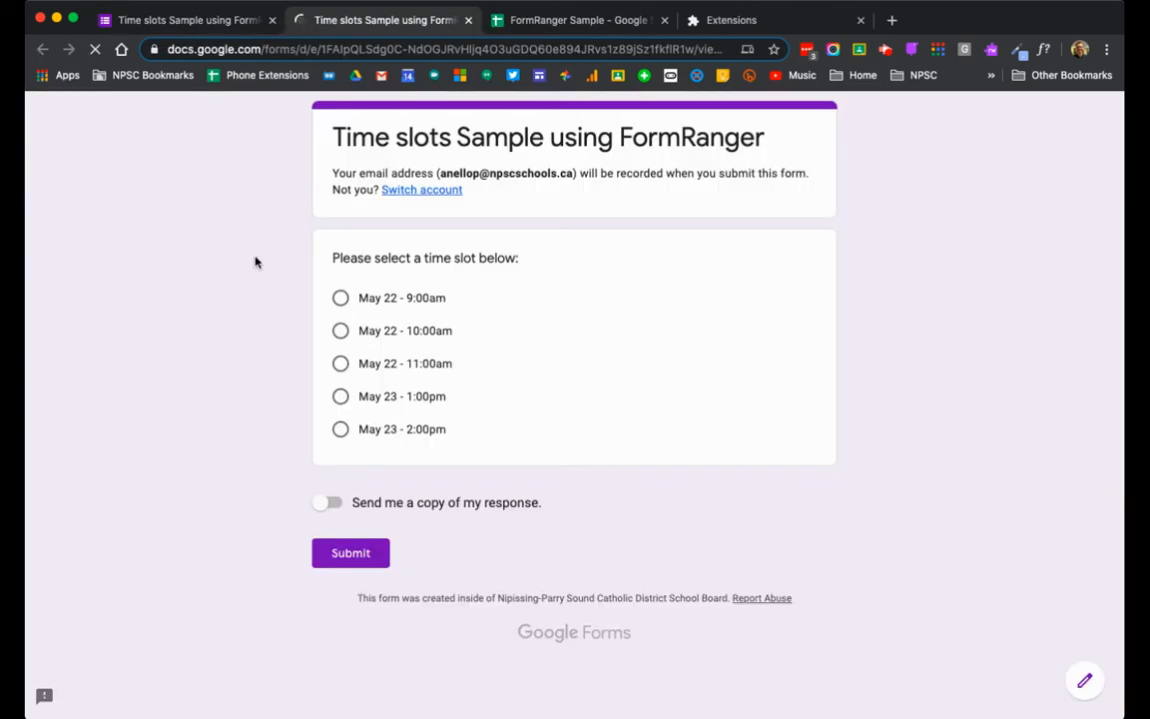
left_click(339, 366)
left_click(353, 554)
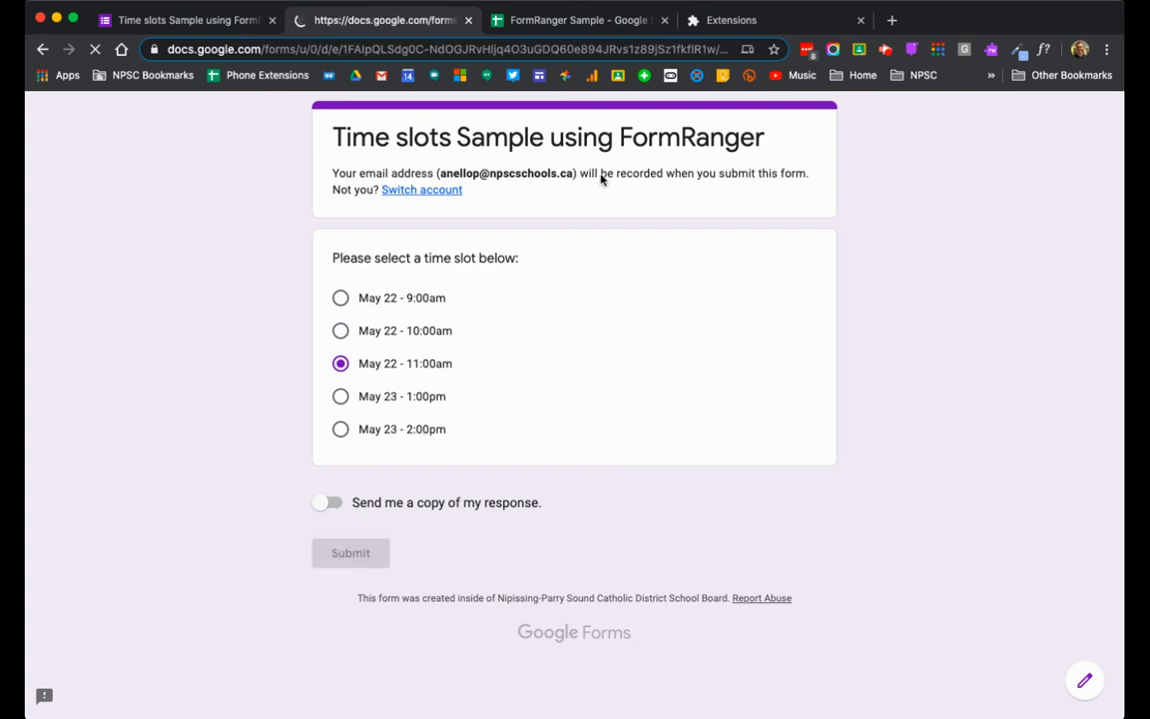
Check the Count and Available cells for May 22 - 11:00am in Sheet1, and the remaining choices in the form's time slot question
left_click(583, 20)
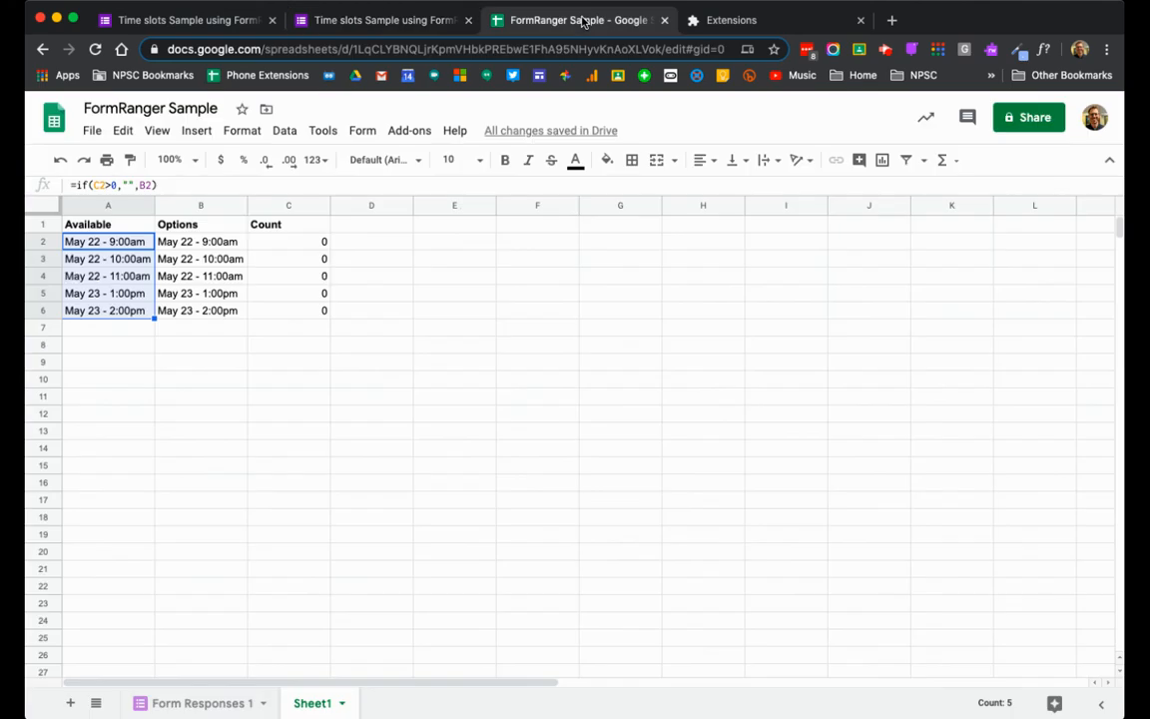
left_click(322, 276)
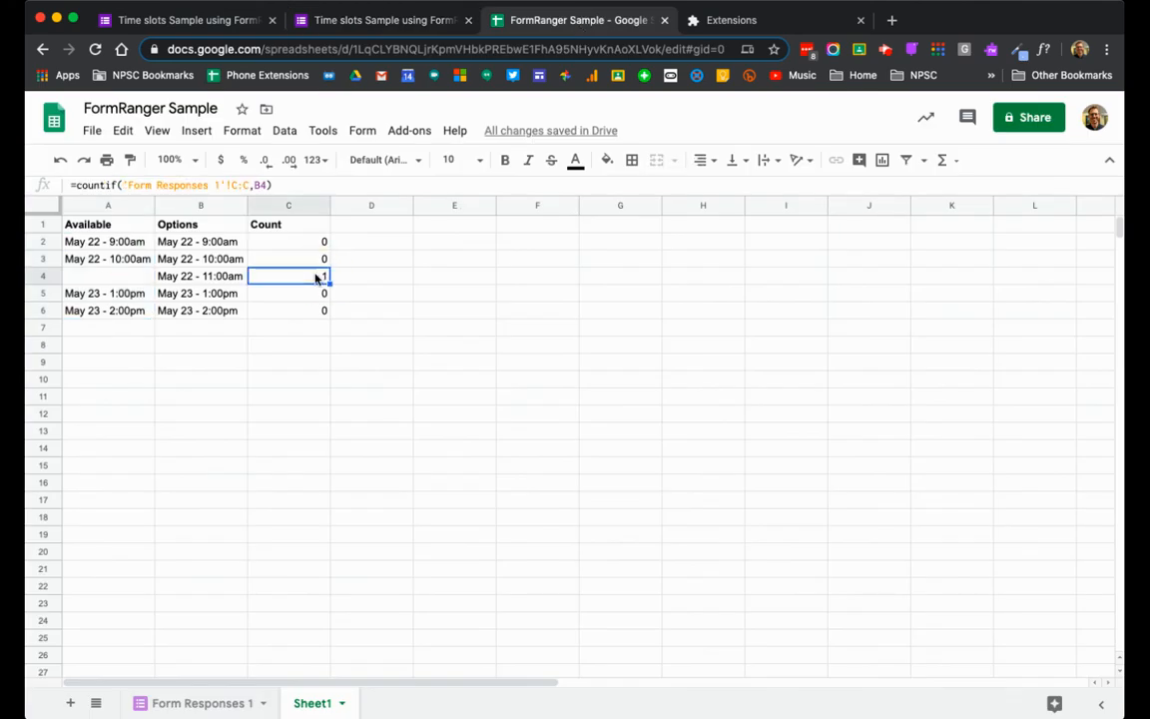
left_click(102, 276)
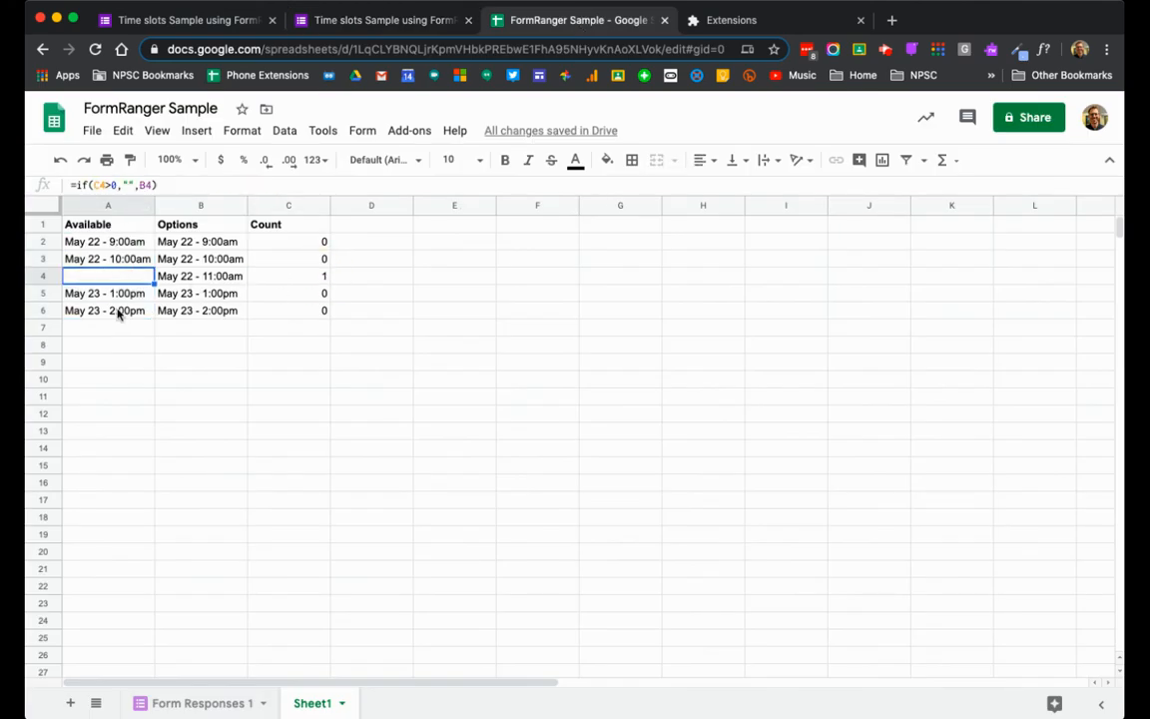
left_click(332, 25)
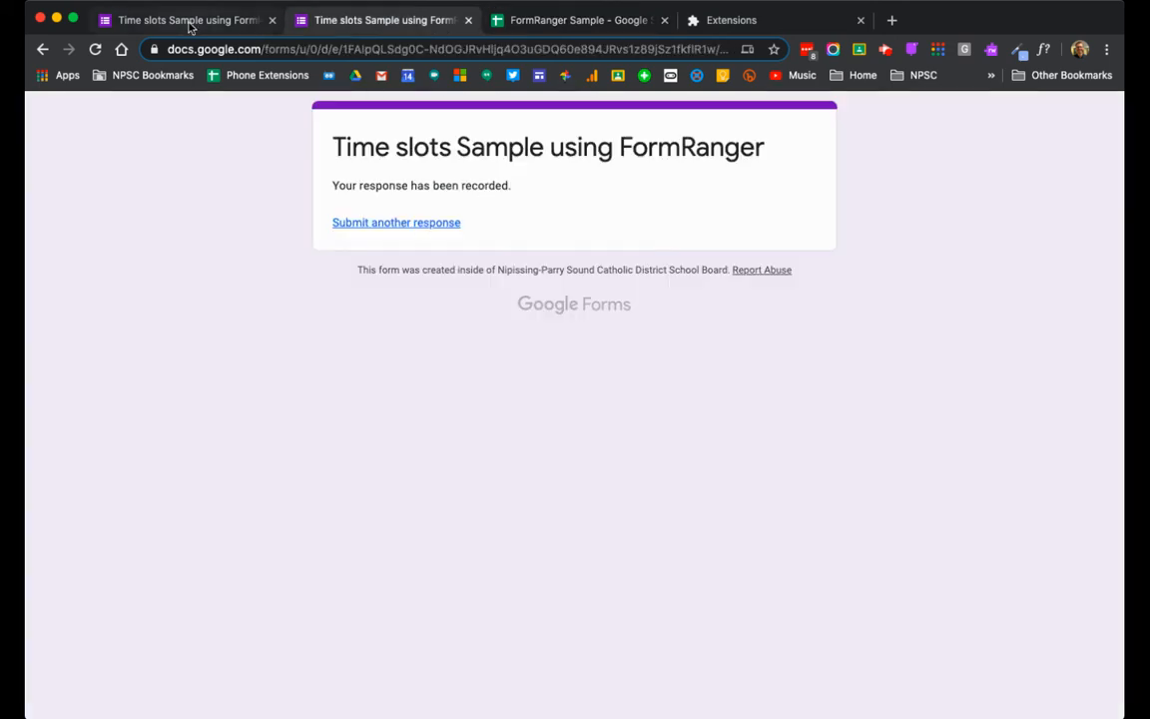
left_click(226, 26)
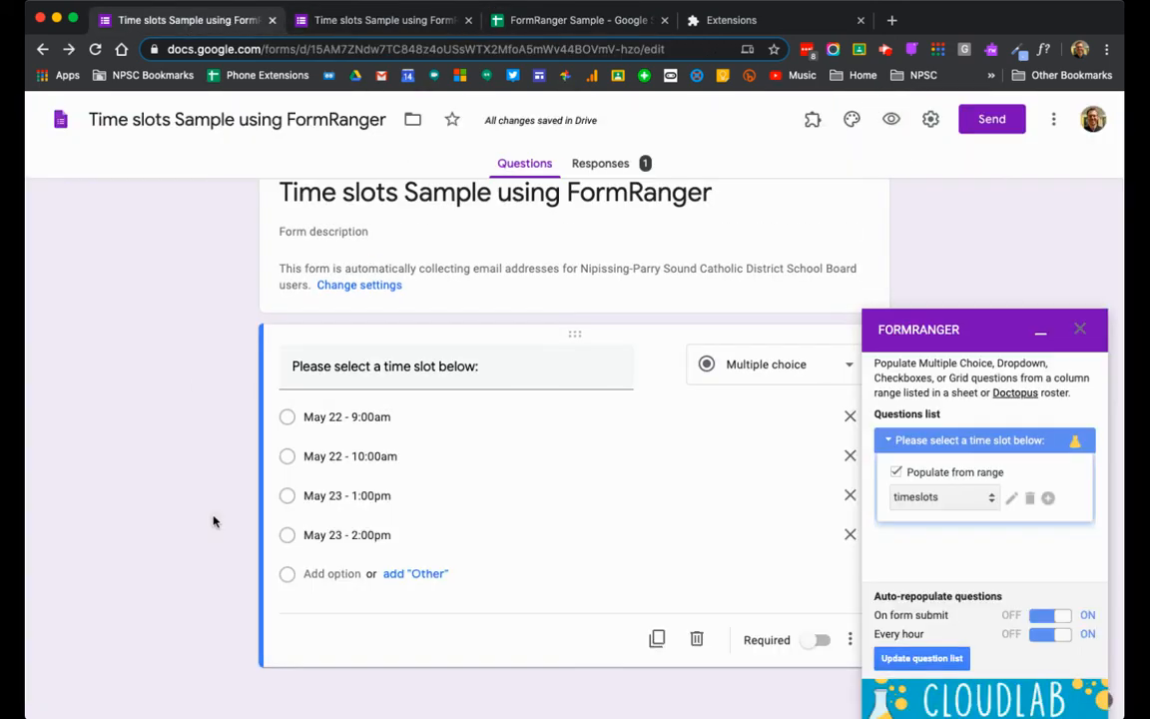